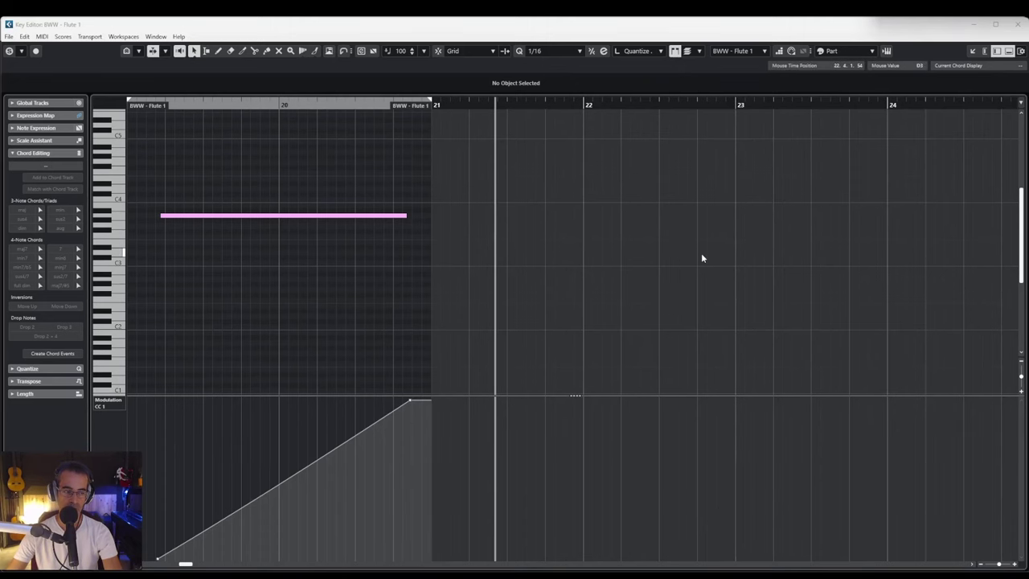
View the screenshot Cubase weird notification.png over the Key Editor and close it
drag(305, 298, 655, 257)
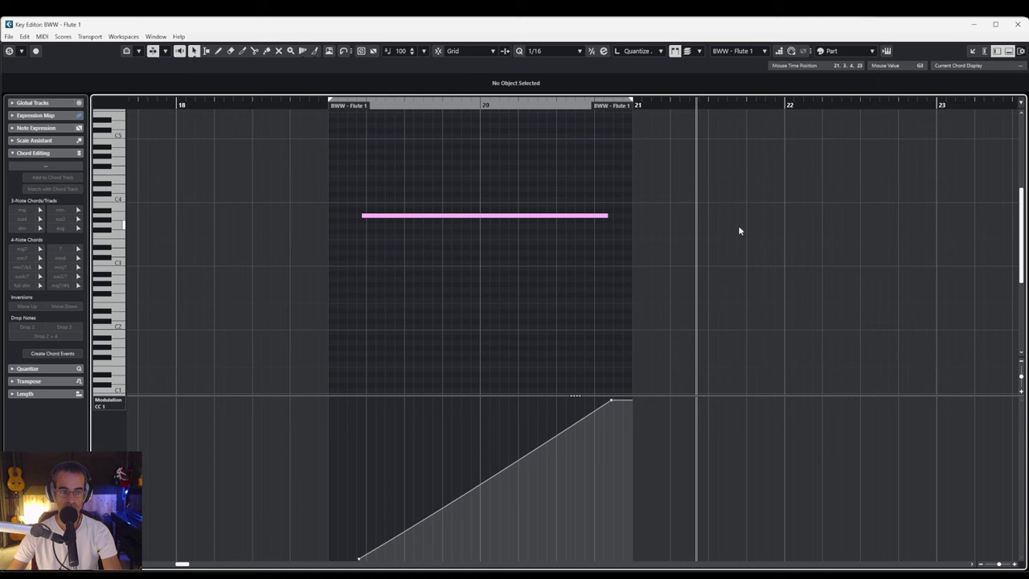
click(569, 575)
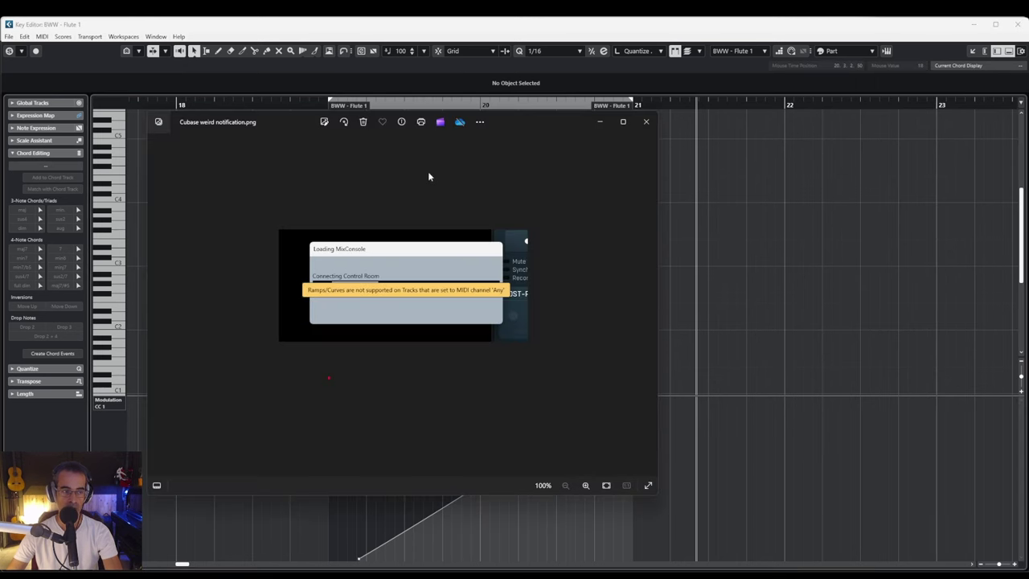
drag(288, 127, 371, 142)
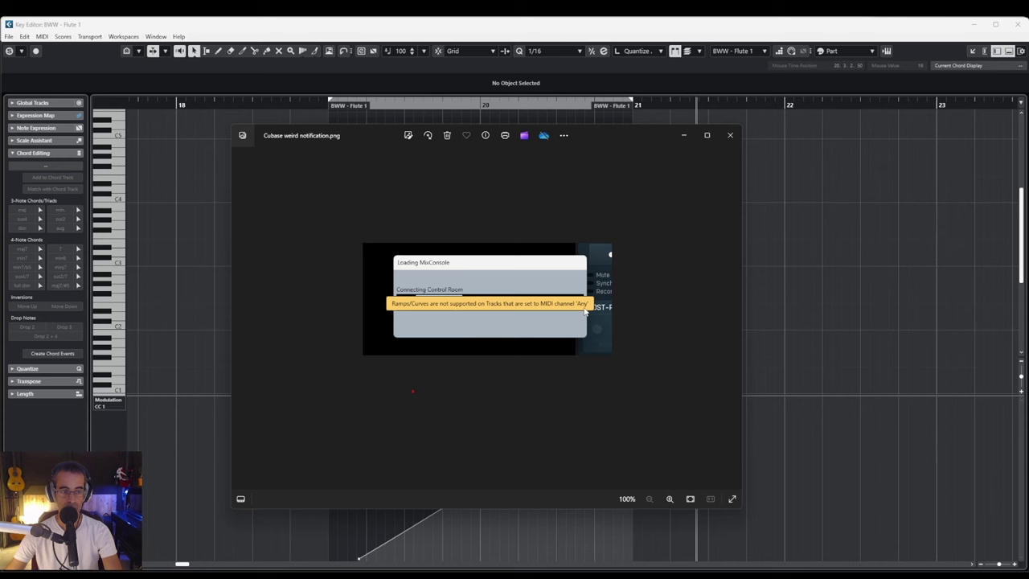
click(730, 135)
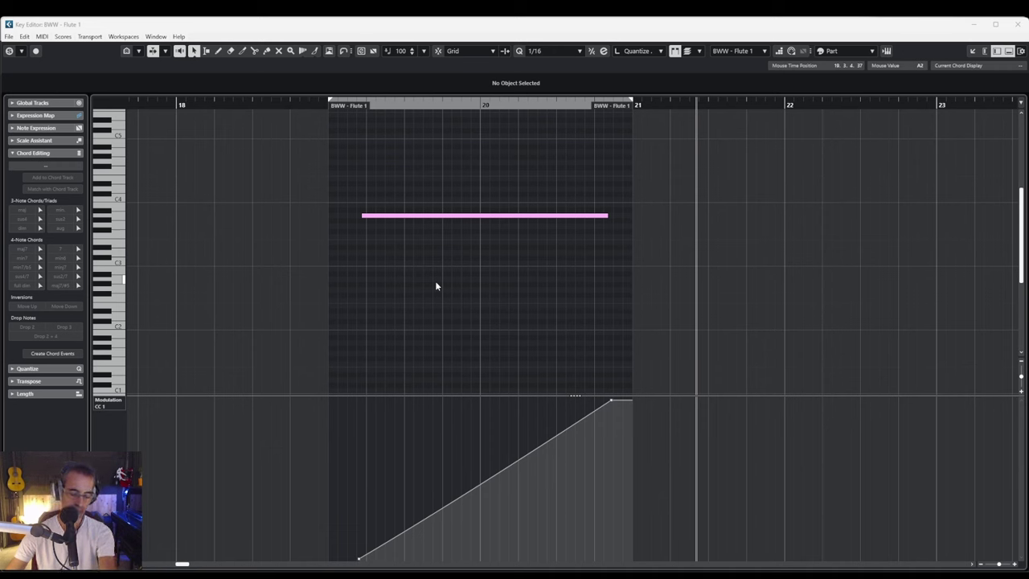
Reshape the CC 1 modulation ramp under the flute note by moving both end points slightly outward and bowing its middle upward, then close the editor
click(387, 216)
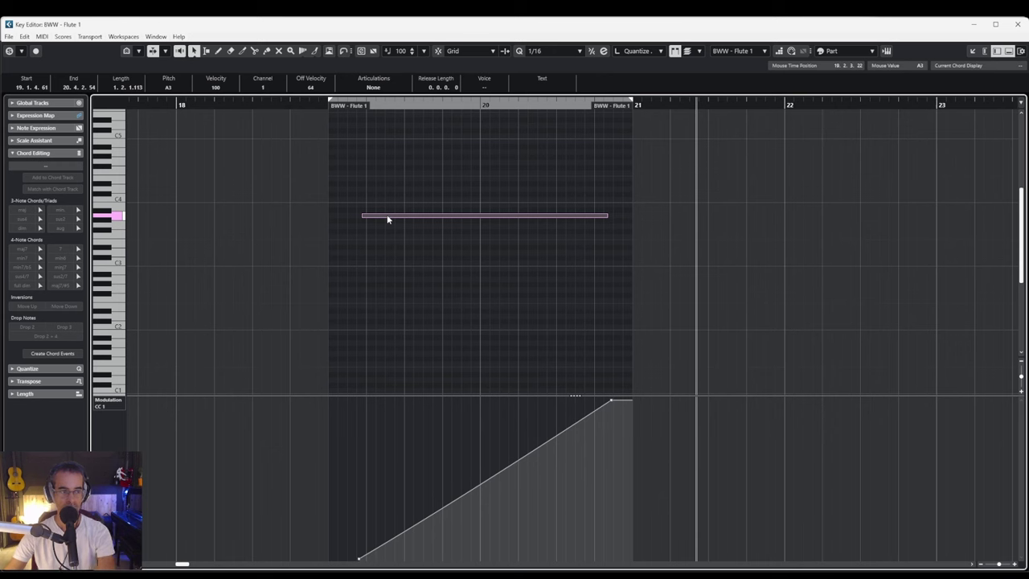
drag(390, 103, 342, 111)
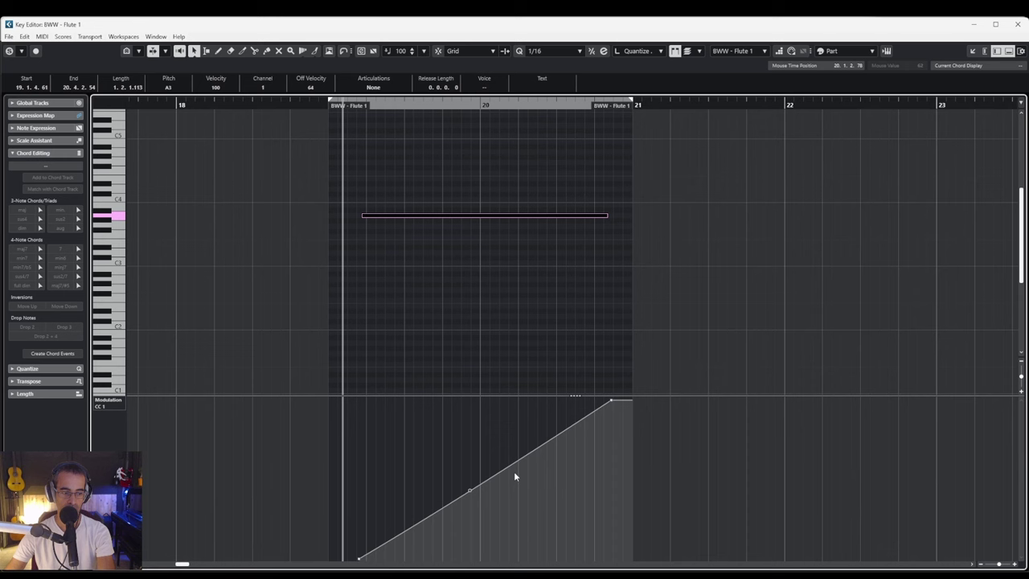
click(470, 490)
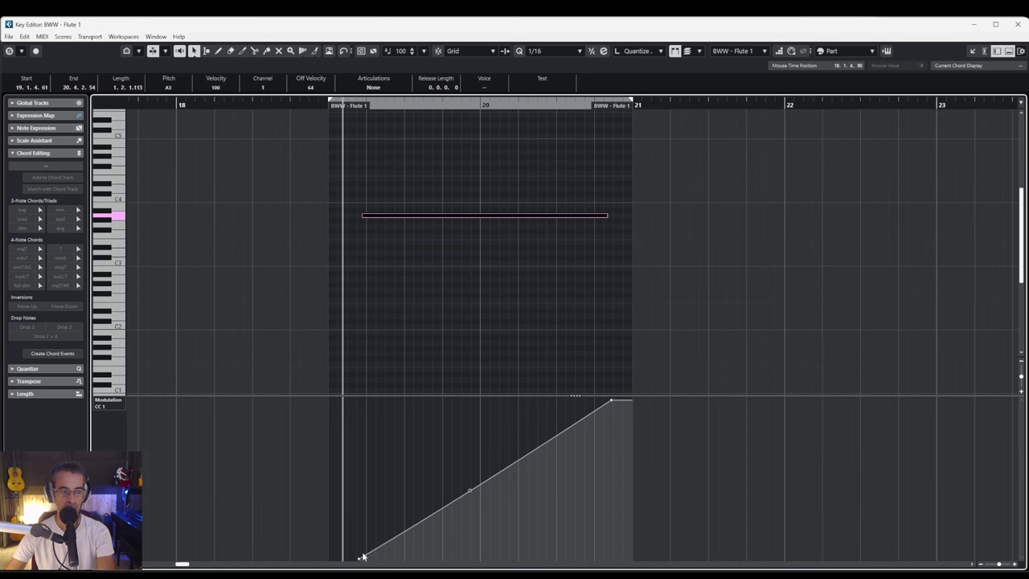
drag(360, 563, 355, 562)
drag(613, 404, 620, 398)
mouse_move(472, 492)
mouse_down()
mouse_move(455, 463)
mouse_move(512, 501)
mouse_move(473, 452)
mouse_move(487, 489)
mouse_move(470, 471)
mouse_move(466, 447)
mouse_move(476, 475)
mouse_up()
key(Return)
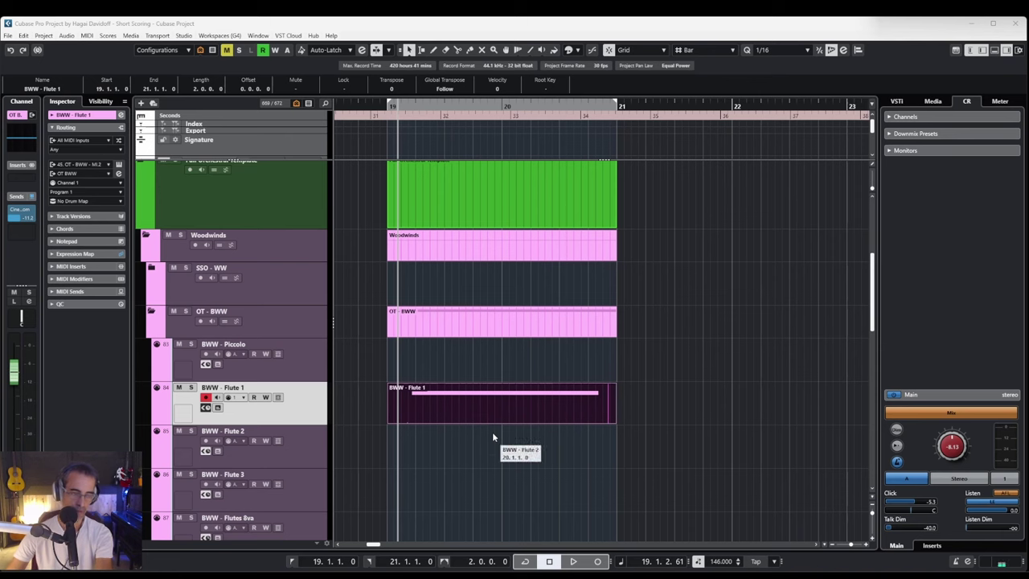
Set the output MIDI channel of the BWW - Flute 1 track to Any
click(80, 183)
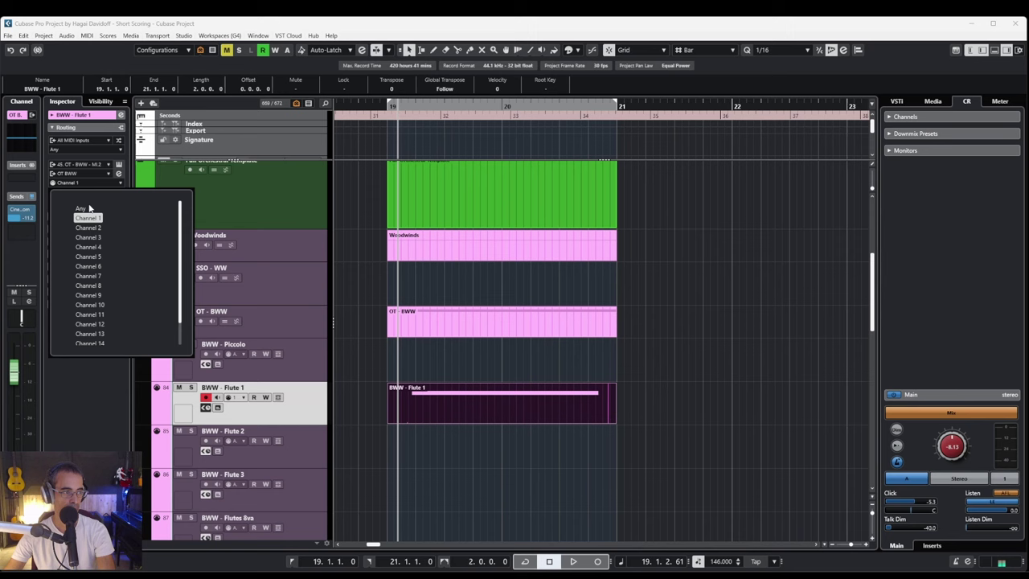
click(80, 208)
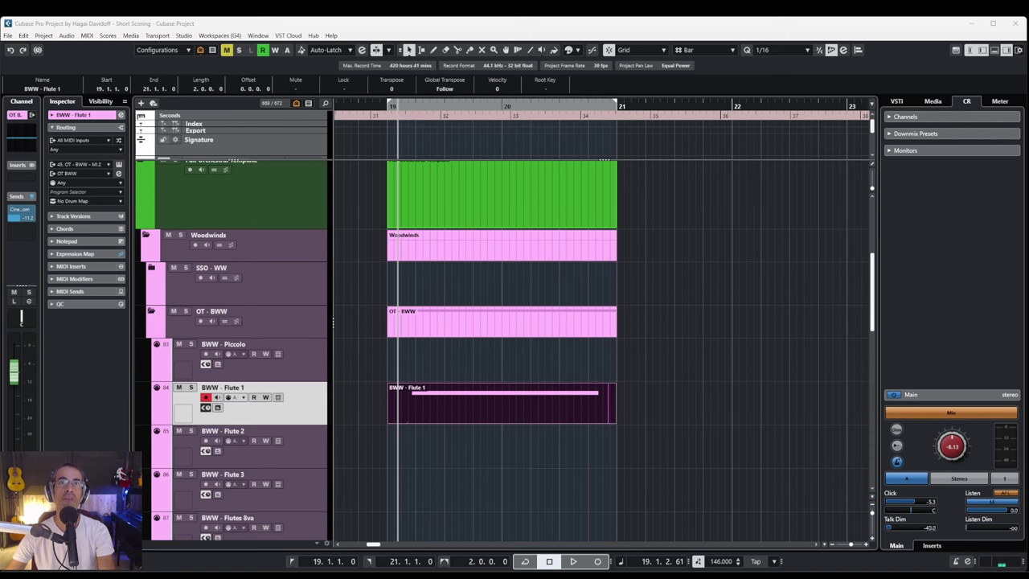
Switch to the slave computer in AnyDesk and inspect the BWW - Flute 1 Kontakt instrument in Vienna Ensemble Pro, then return to Cubase
drag(864, 17, 443, 59)
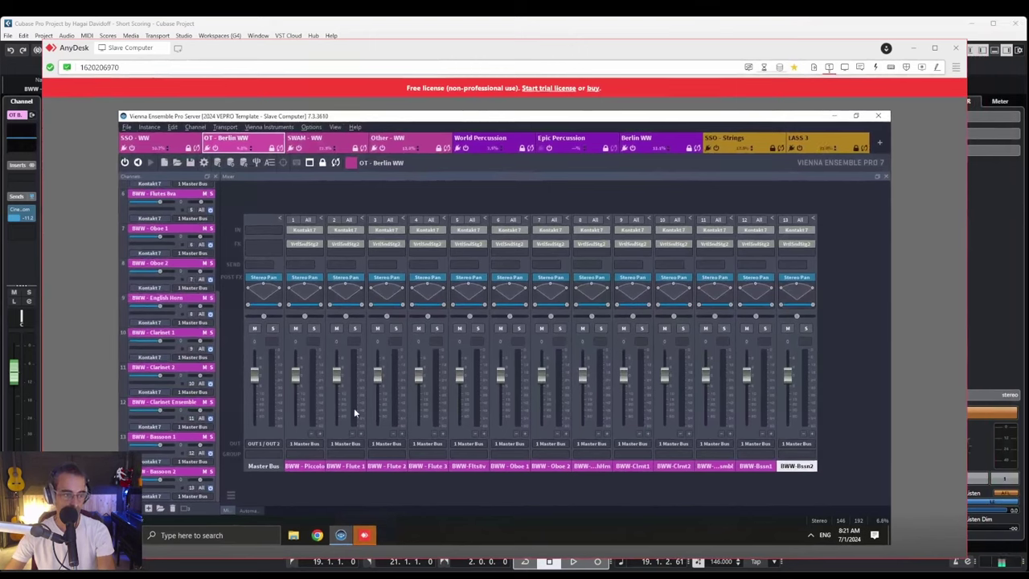
click(347, 466)
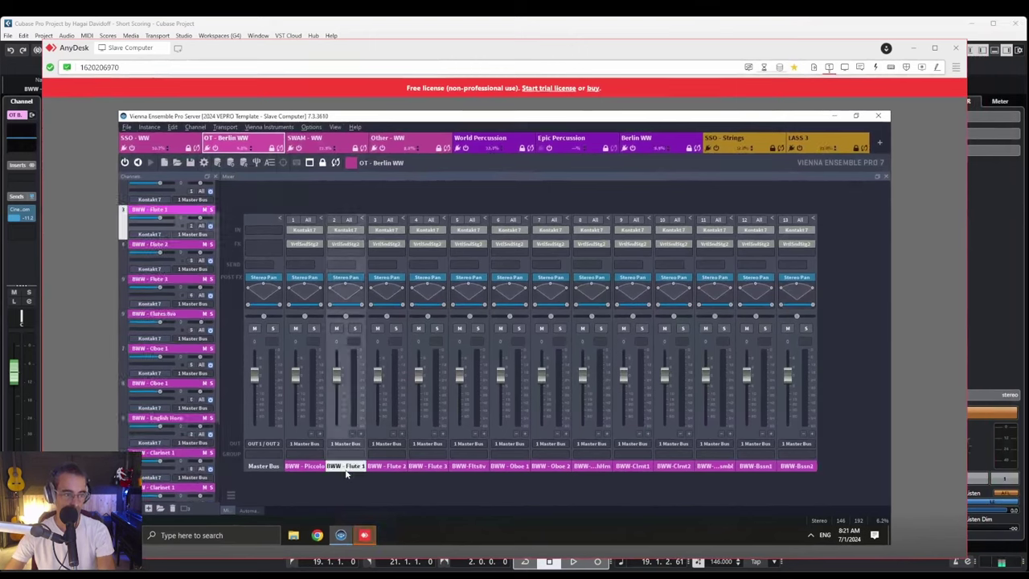
double_click(347, 468)
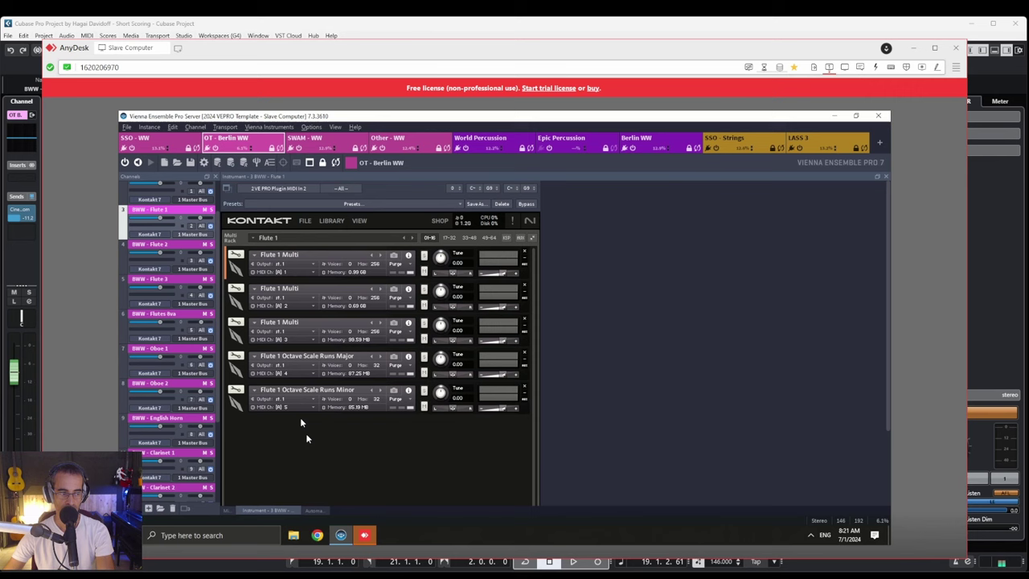
click(913, 48)
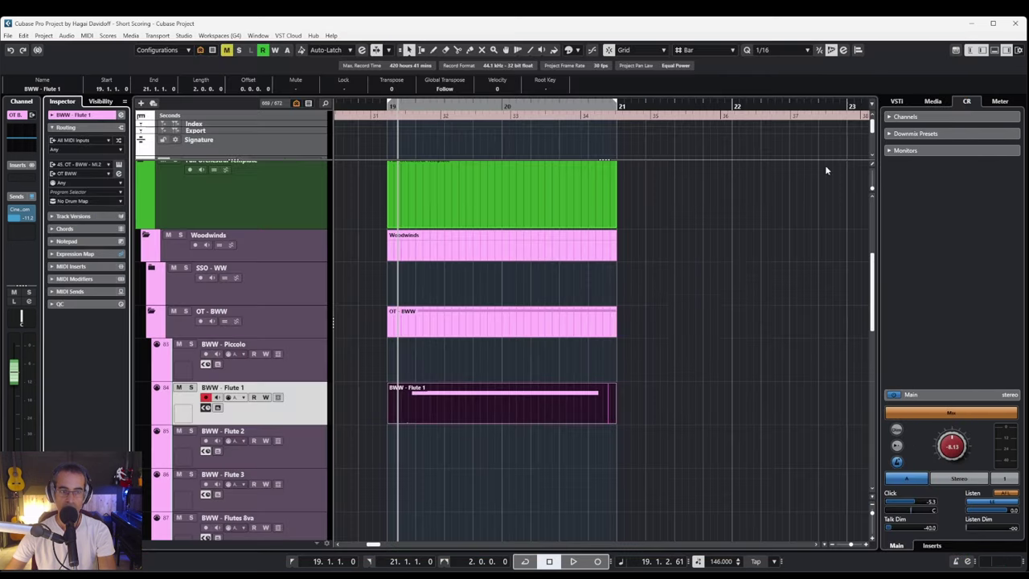
Open the BWW - Flute 1 part in the Key Editor and play the note repeatedly to hear its modulation ramp
double_click(450, 395)
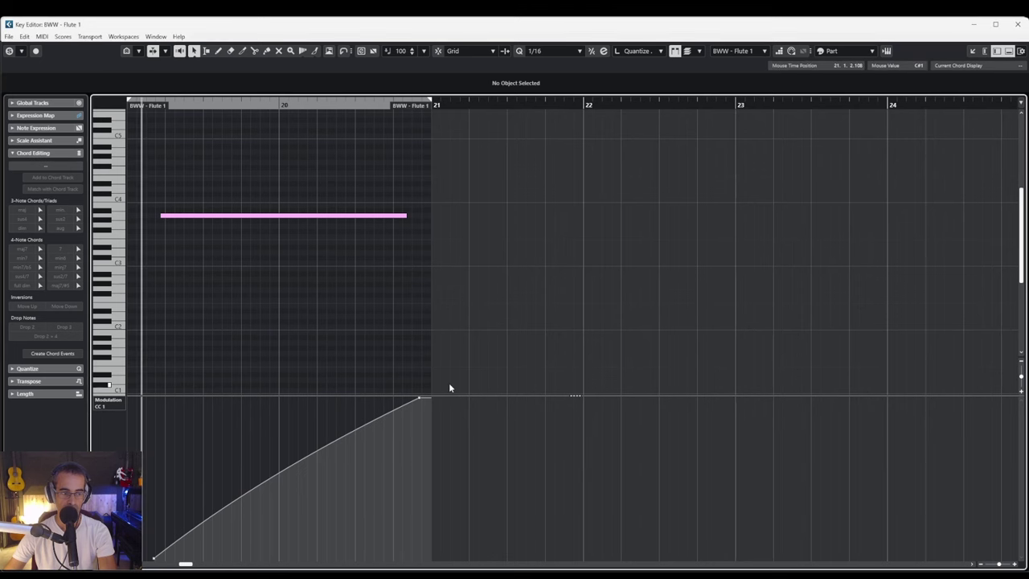
key(space)
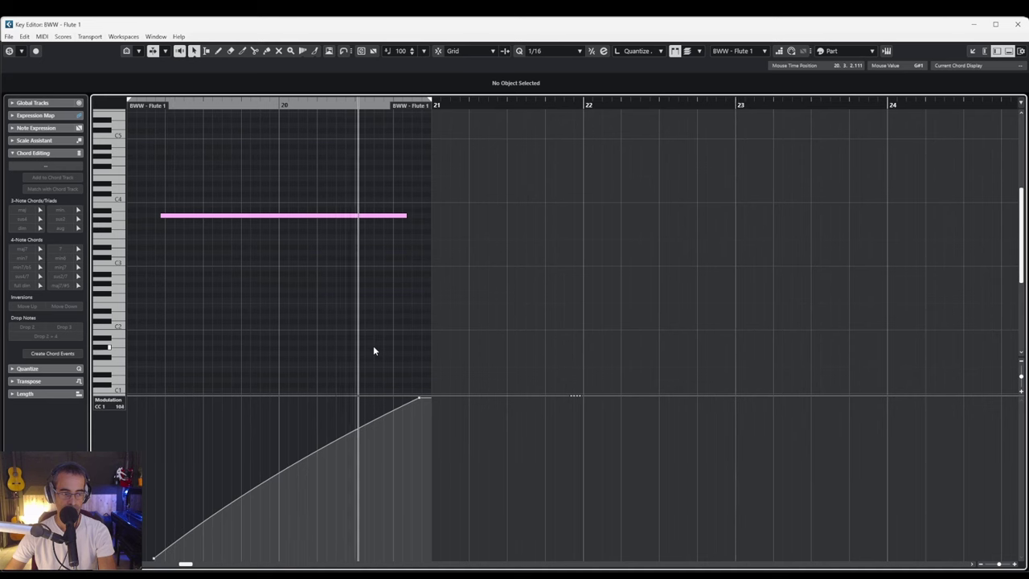
key(space)
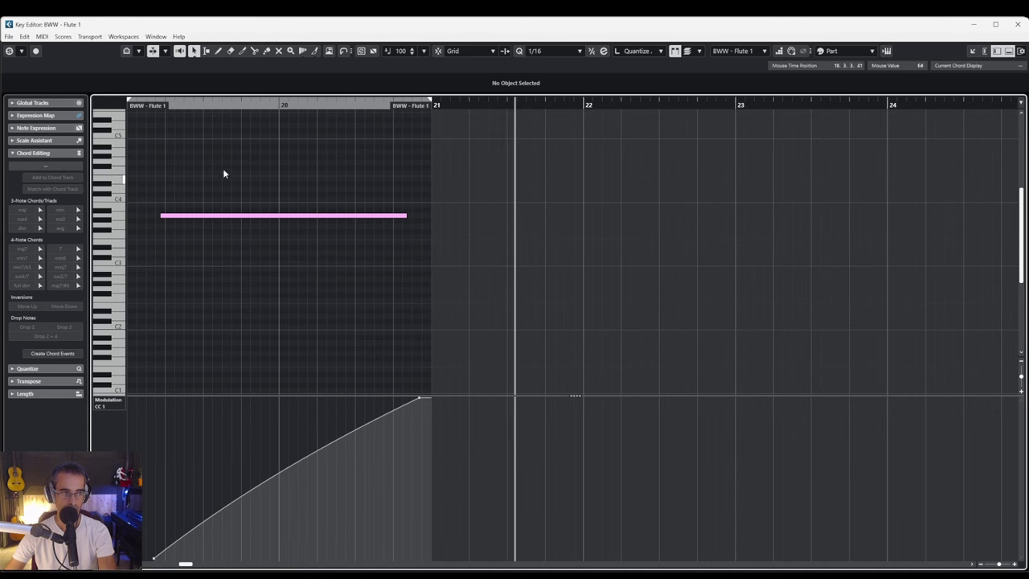
drag(193, 103, 149, 121)
key(space)
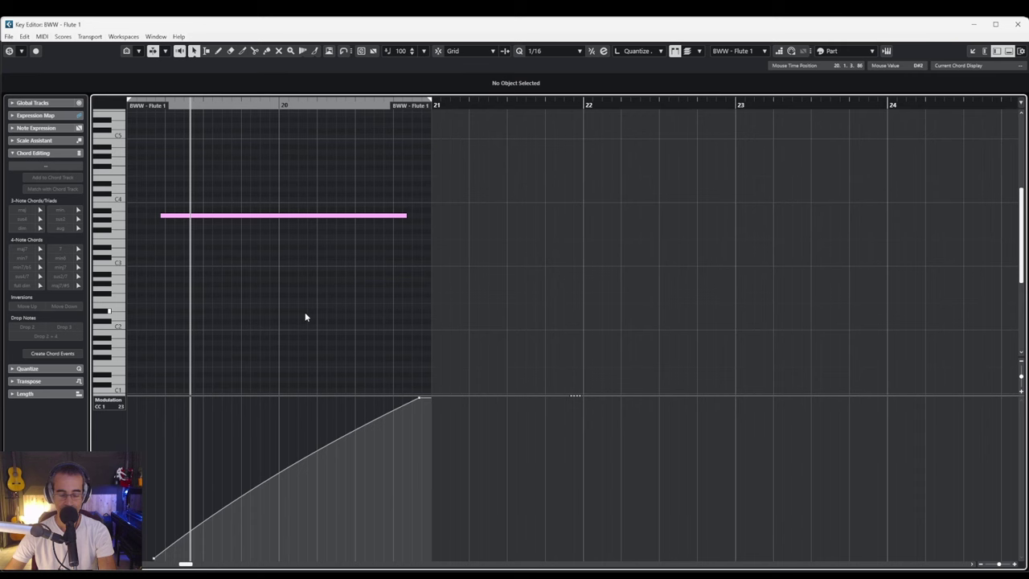
key(space)
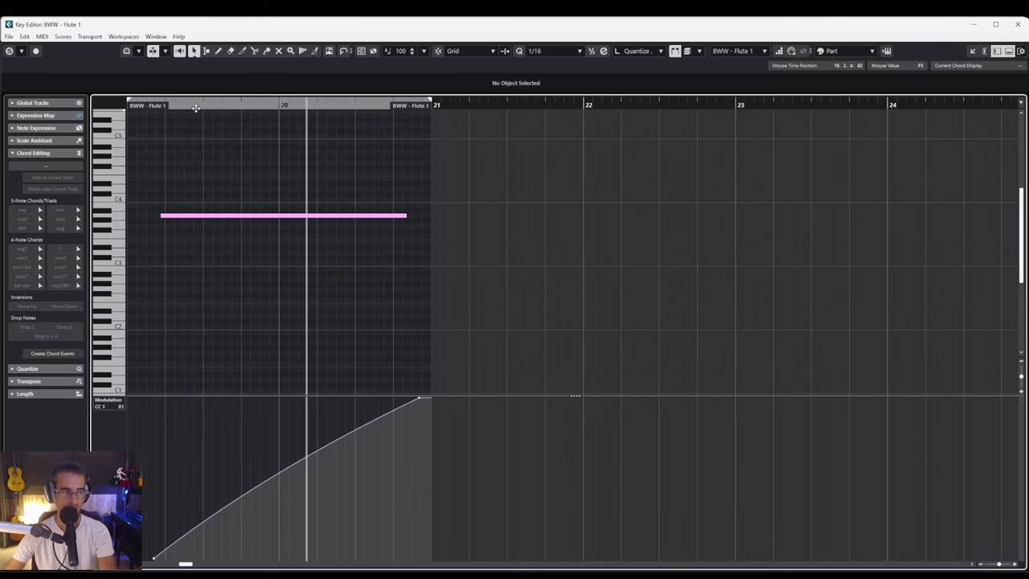
key(space)
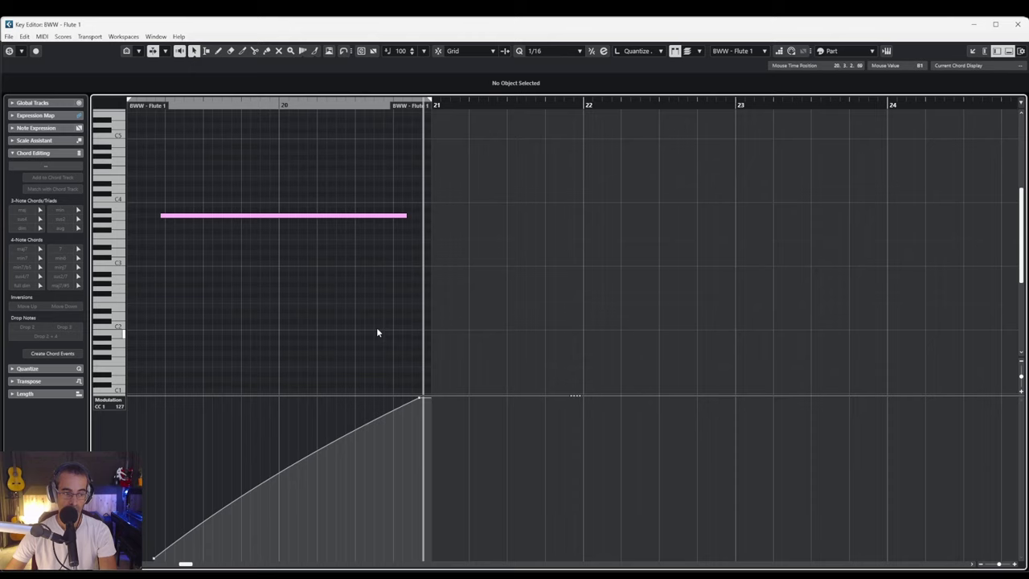
key(Escape)
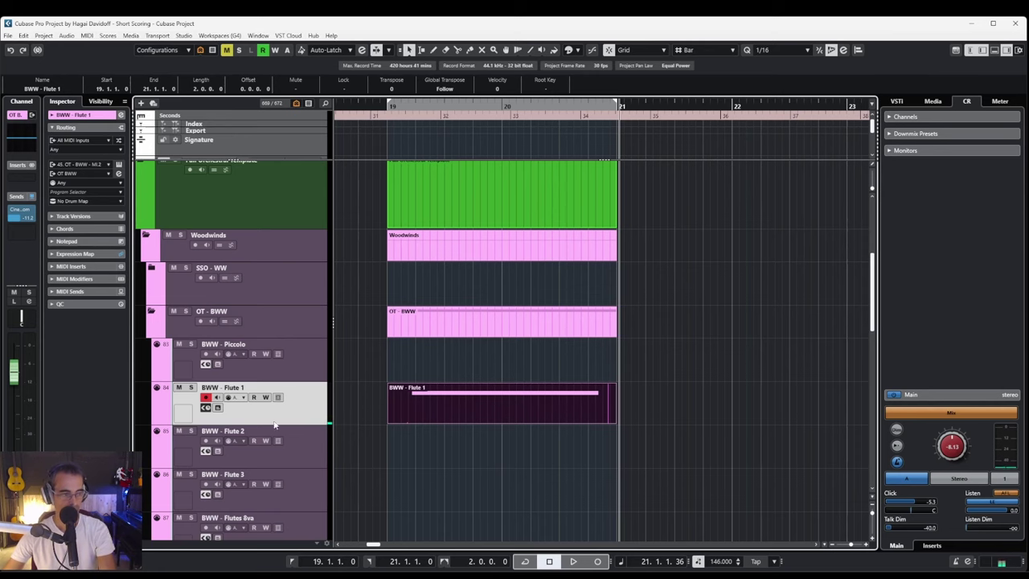
Set the BWW - Flute 1 track's output MIDI channel to Channel 1 and replay its part in the Key Editor for comparison
click(89, 183)
click(85, 211)
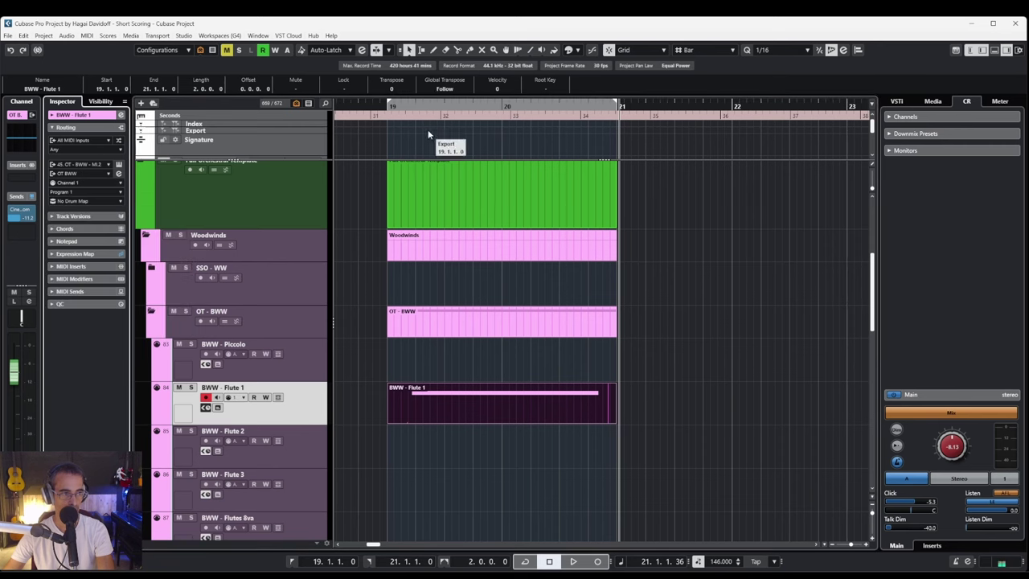
double_click(485, 398)
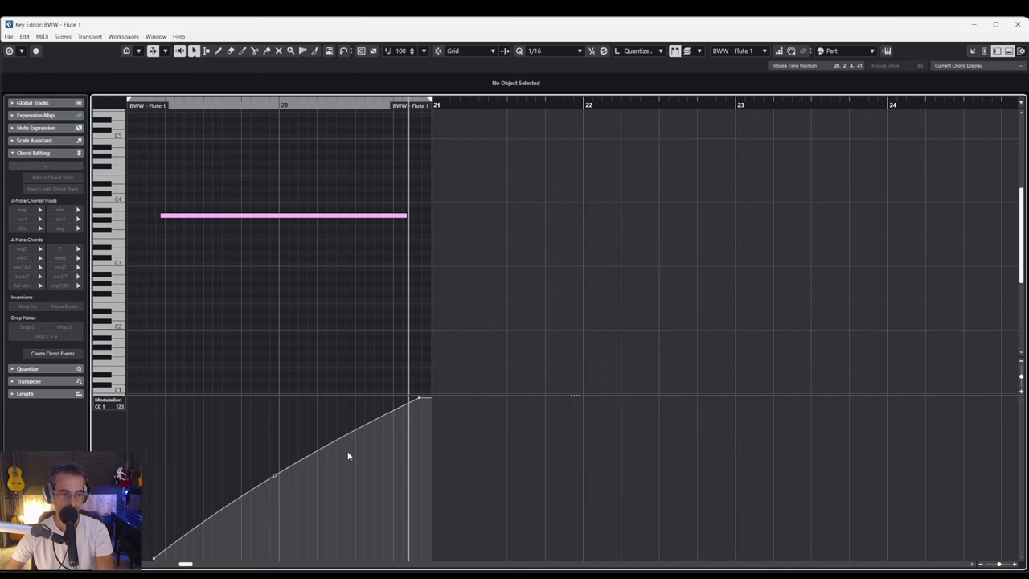
key(space)
click(162, 103)
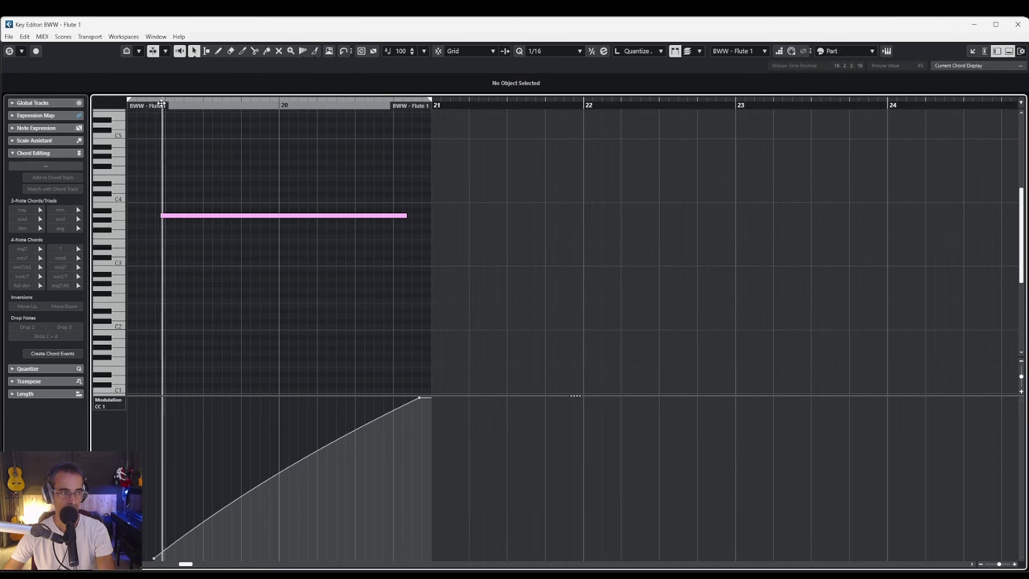
key(space)
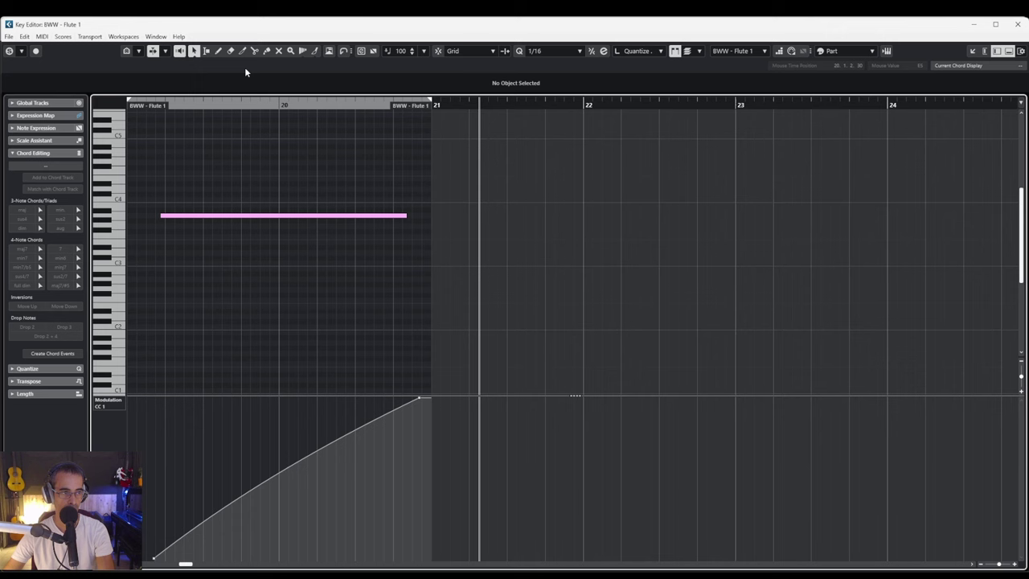
key(space)
drag(176, 105, 151, 108)
key(space)
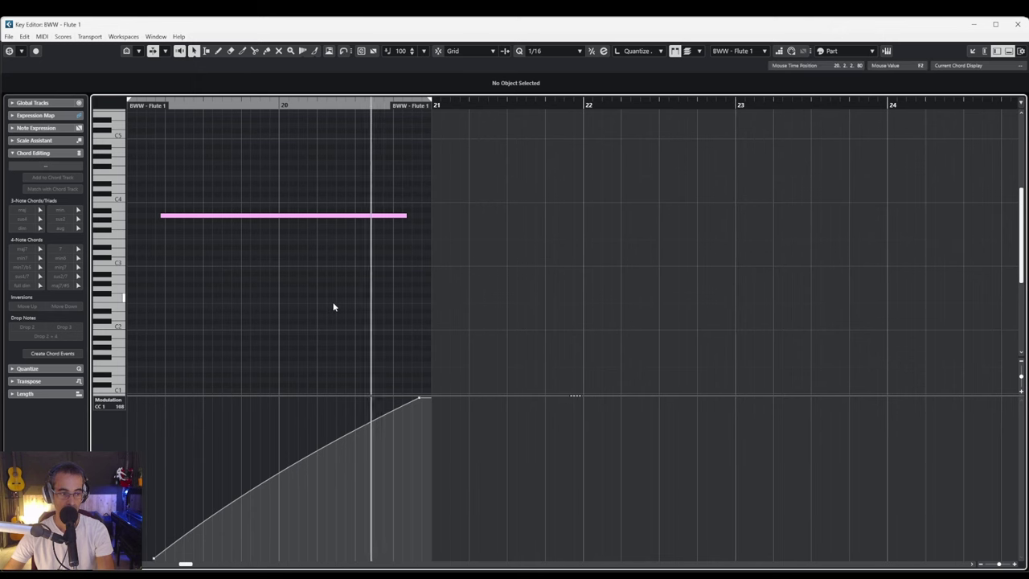
key(space)
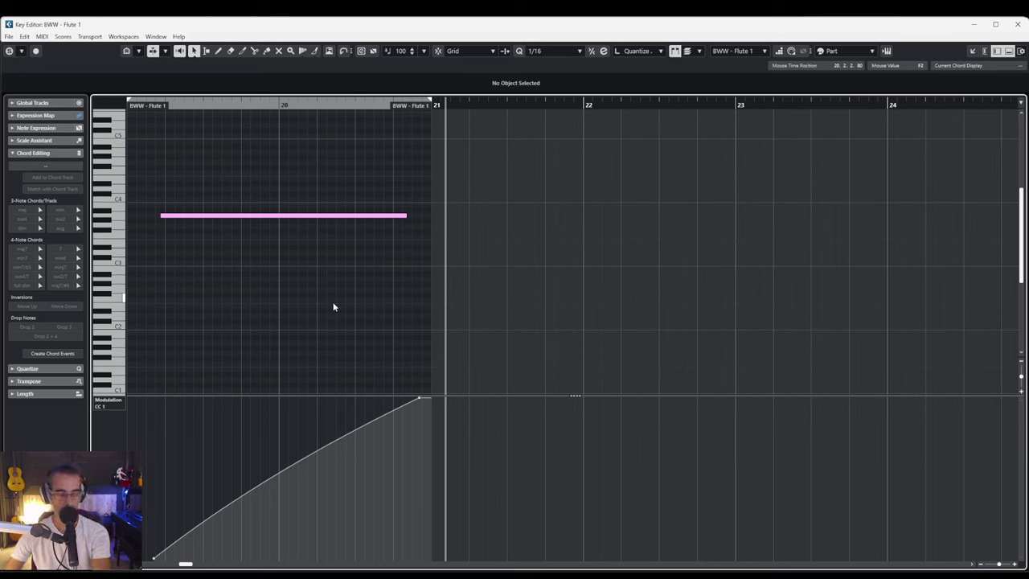
key(Escape)
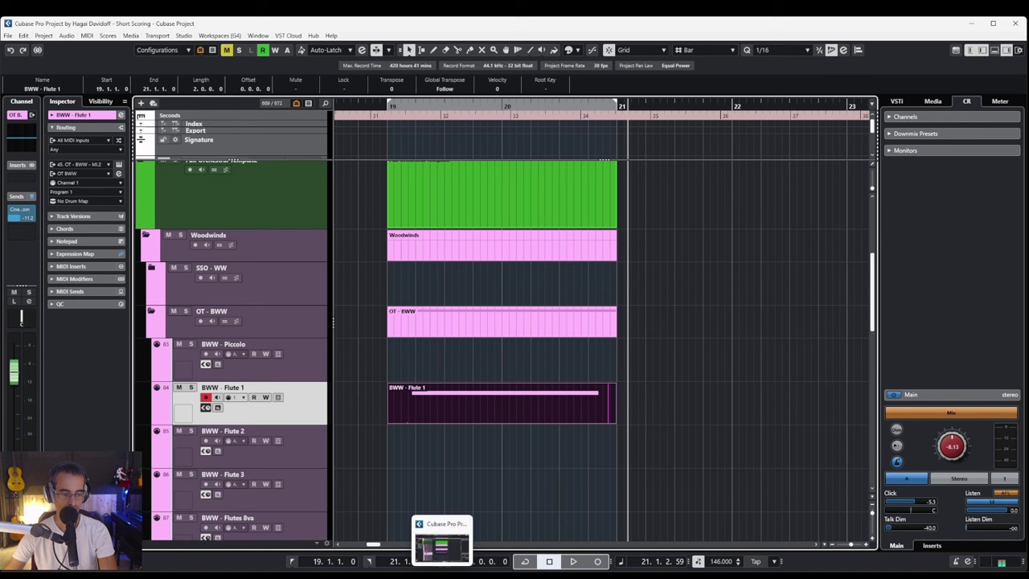
Open the Expression Map Setup from the BWW - Flute 1 track's expression map settings
mouse_move(506, 577)
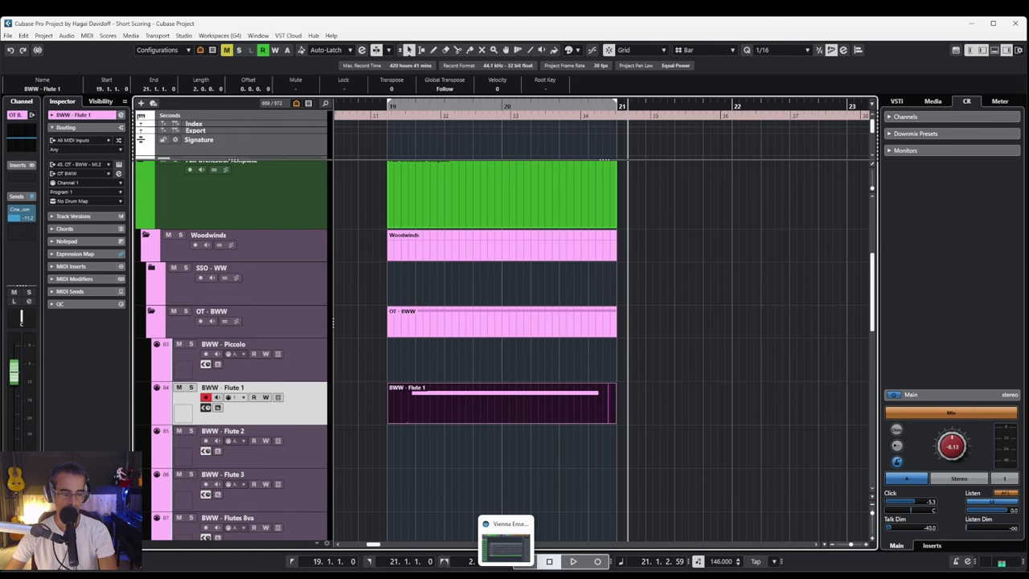
click(505, 540)
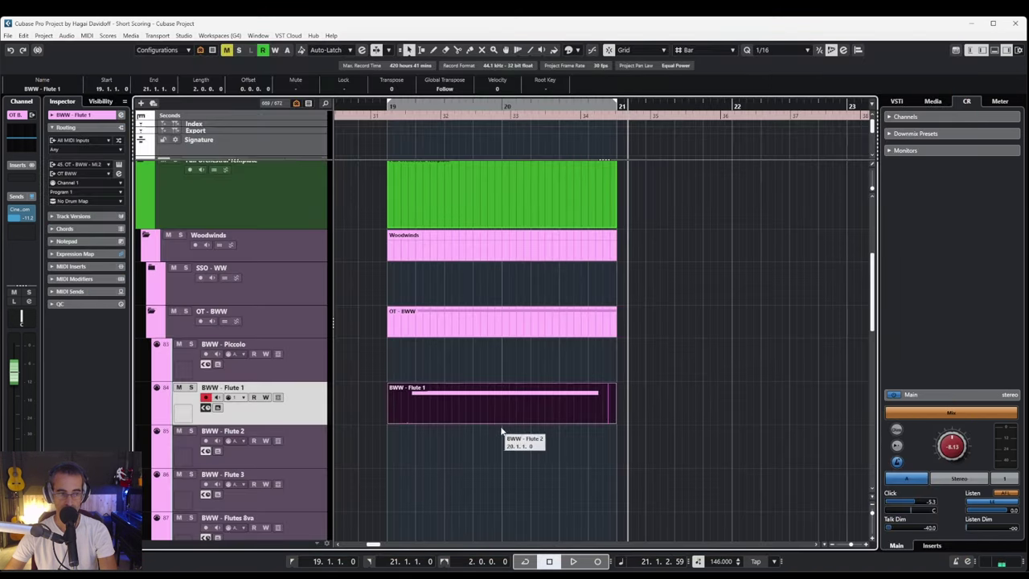
click(85, 258)
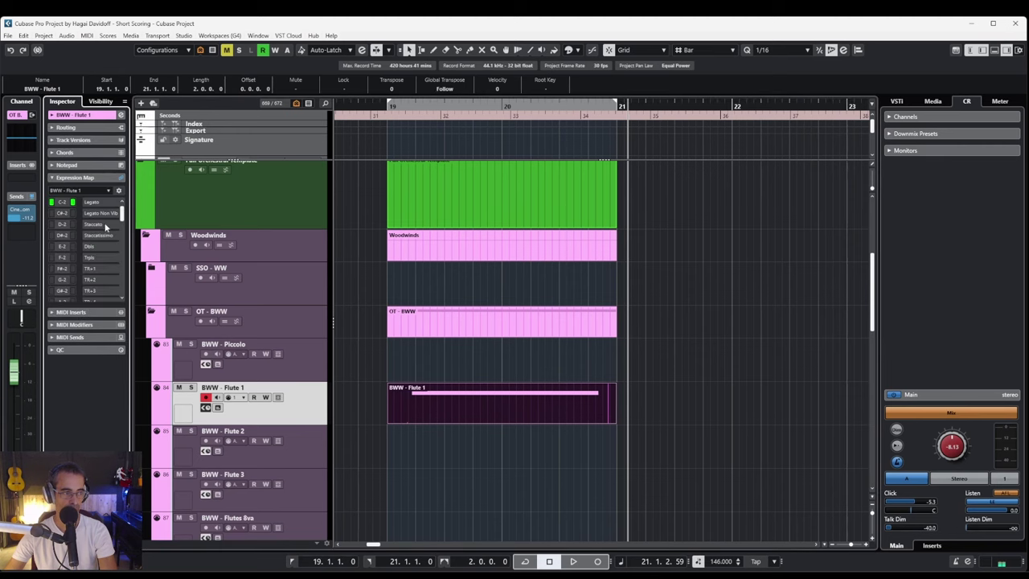
click(118, 190)
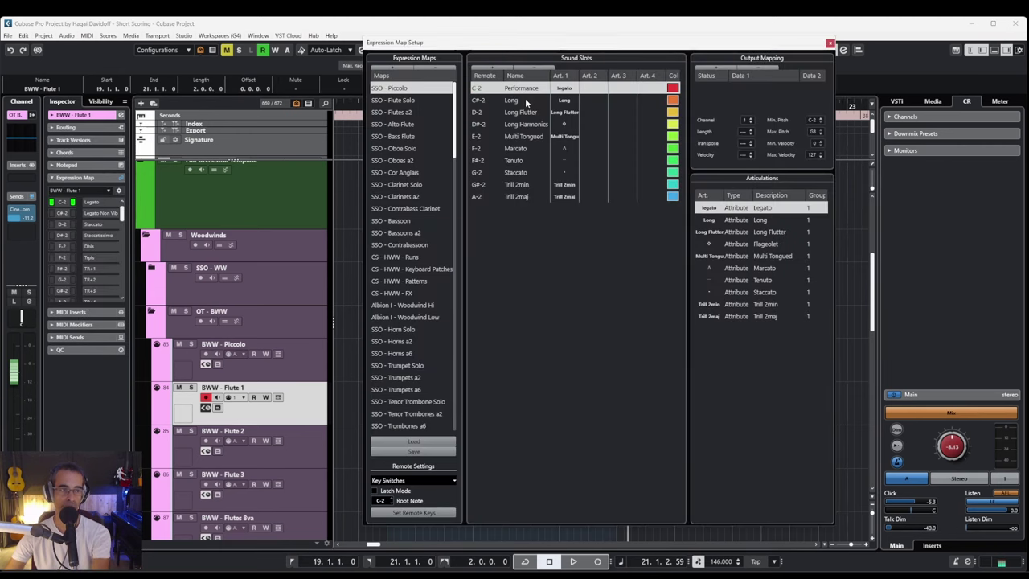
Compare the output mapping channels of the Performance, Long and Long Flutter sound slots in the SSO - Piccolo expression map
key(Down)
key(Down)
key(Down)
key(Down)
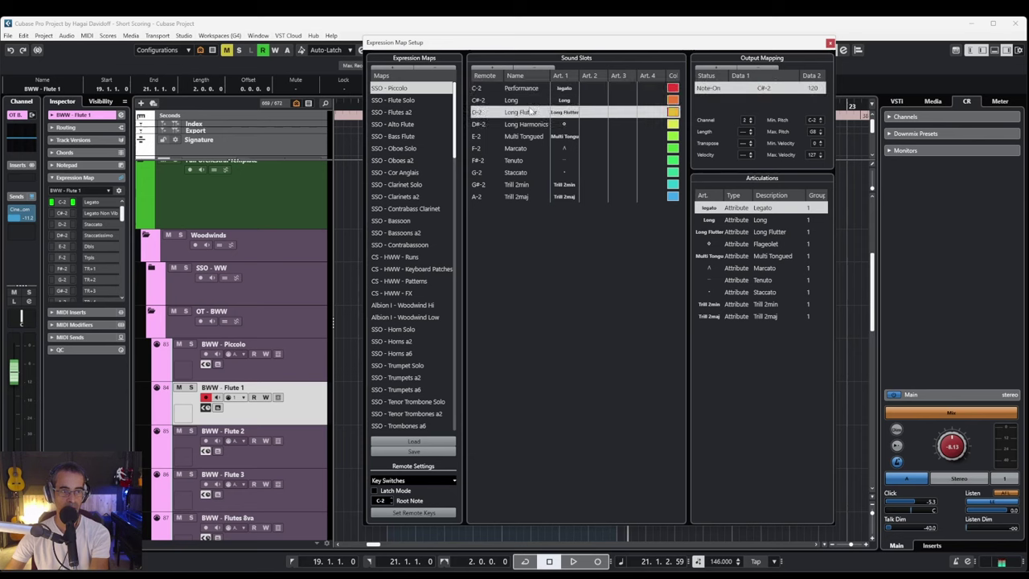
key(Up)
key(Up)
key(Up)
key(Up)
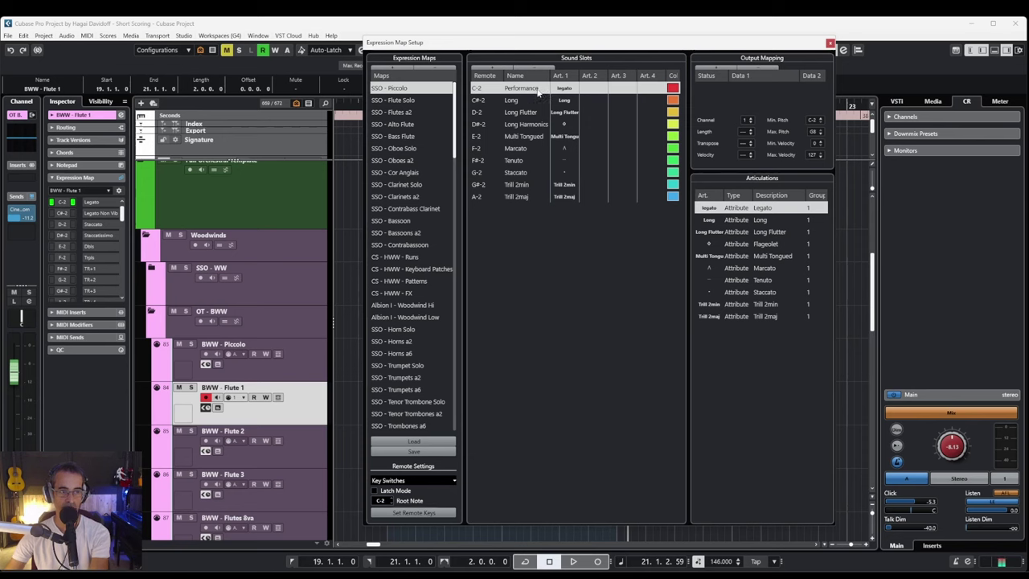
key(Down)
key(Down)
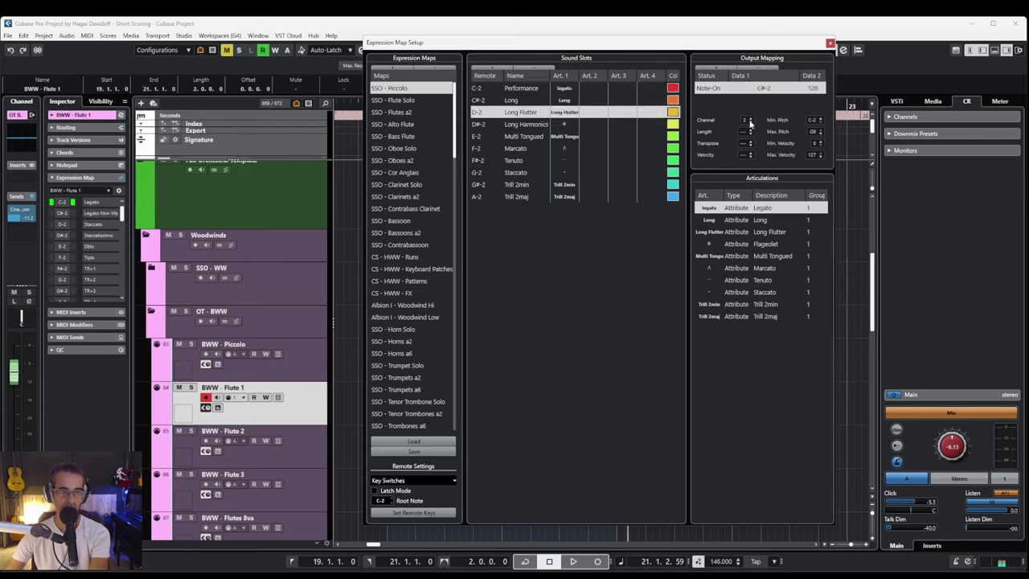
Compare the output mapping channels of the remaining SSO - Piccolo sound slots, then close the Expression Map Setup
key(Down)
key(Down)
key(Down)
key(Down)
key(Down)
key(Home)
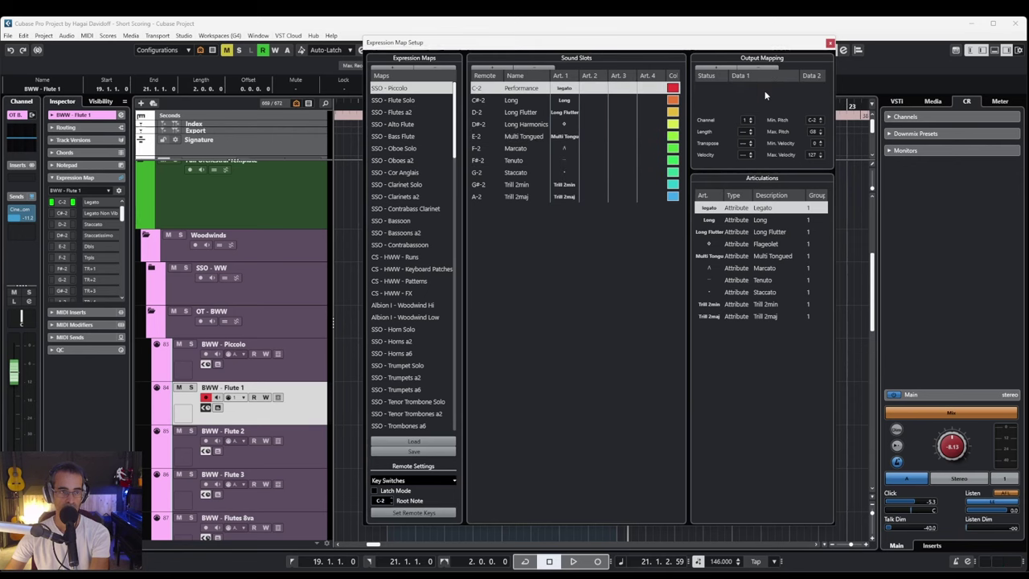
key(Down)
key(Down)
key(Down)
key(Down)
key(Down)
key(Down)
key(Down)
key(Up)
key(Up)
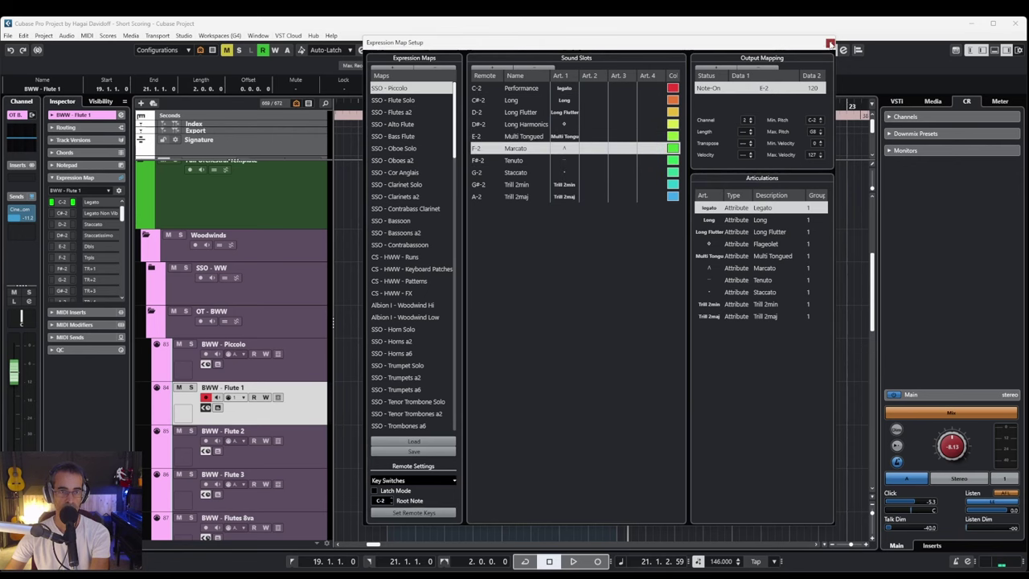
click(829, 42)
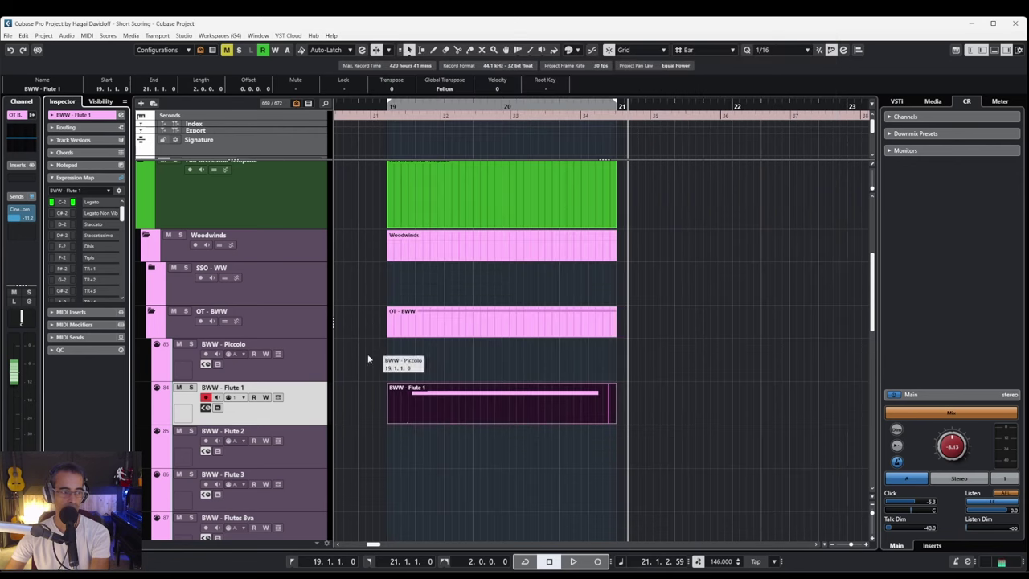
Show the BWW - Flute 1 track's routing settings and check its output MIDI channel
click(87, 118)
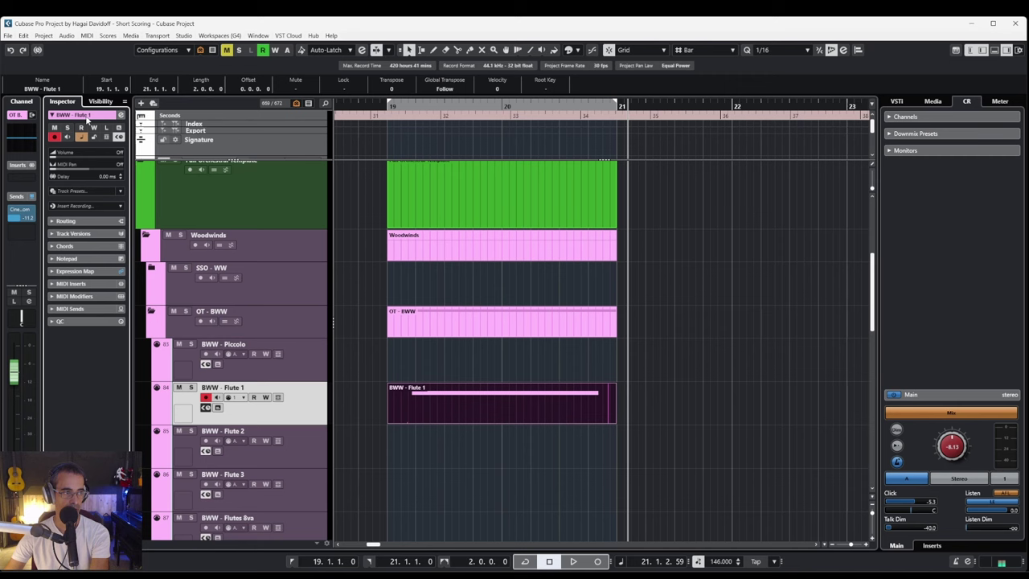
click(80, 225)
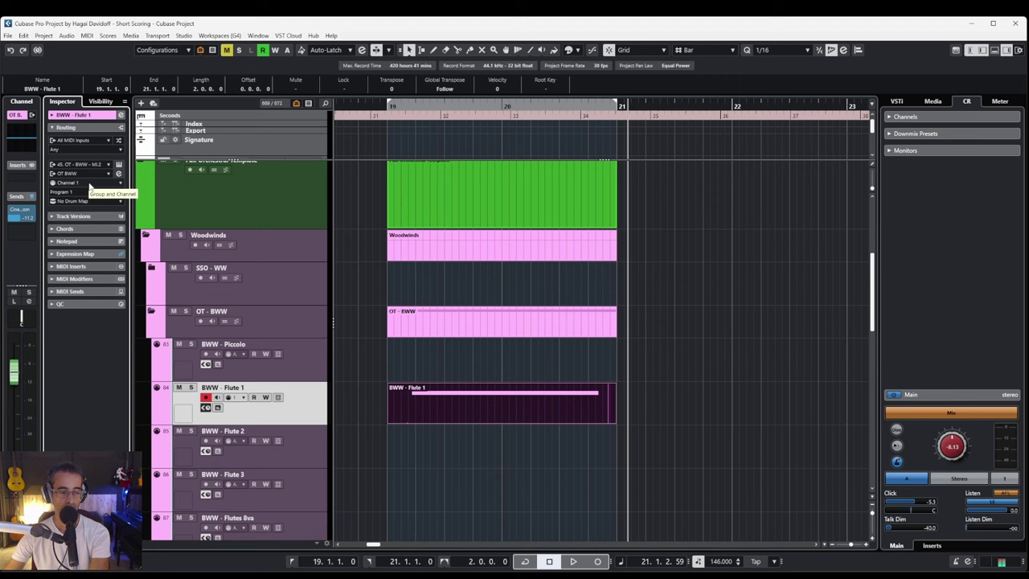
click(90, 183)
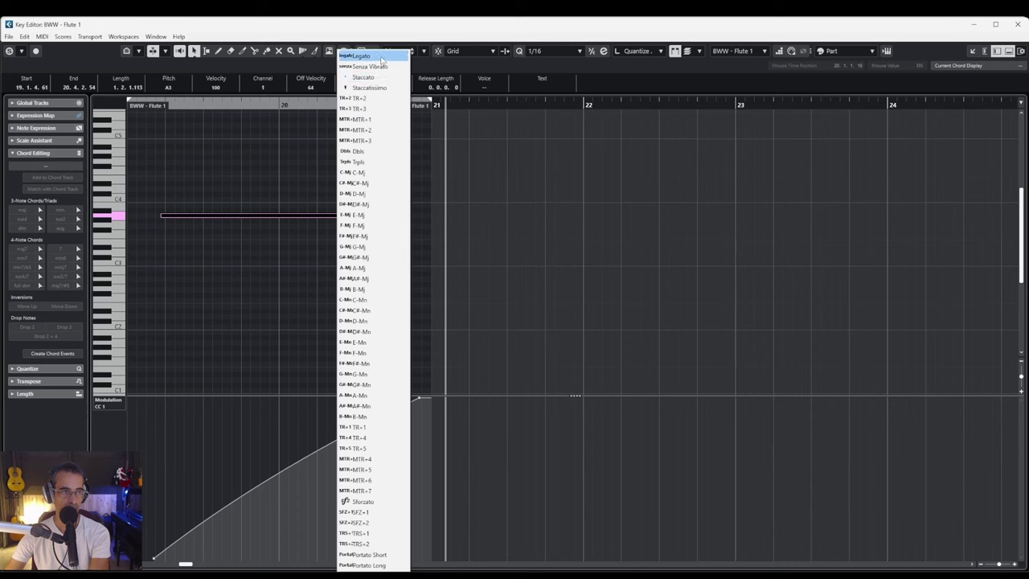
Set the flute note's articulation to TR+2 and play it while watching the Flute 1 Kontakt instruments in the AnyDesk remote session
click(366, 97)
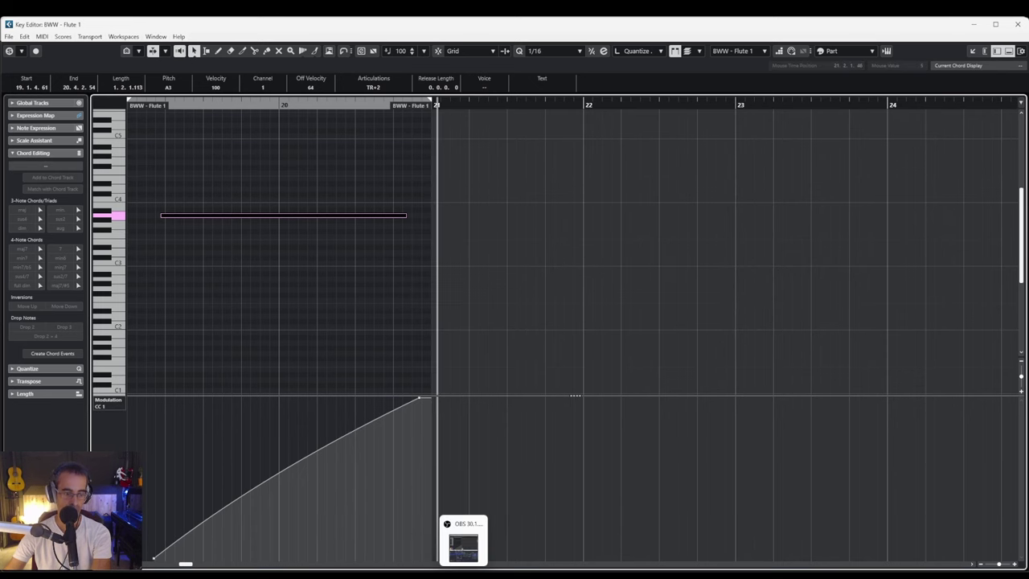
click(479, 575)
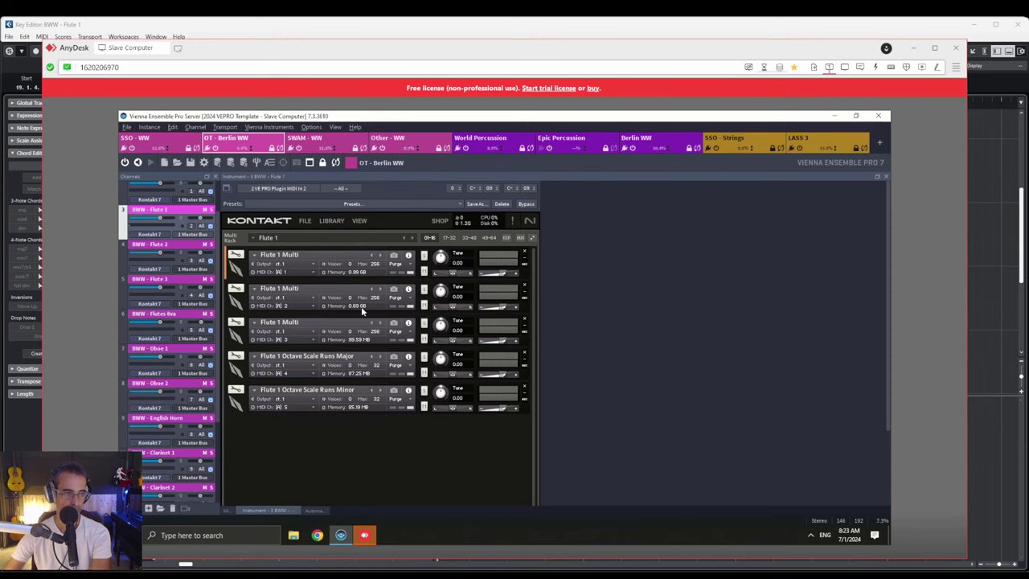
drag(351, 53, 713, 98)
click(149, 102)
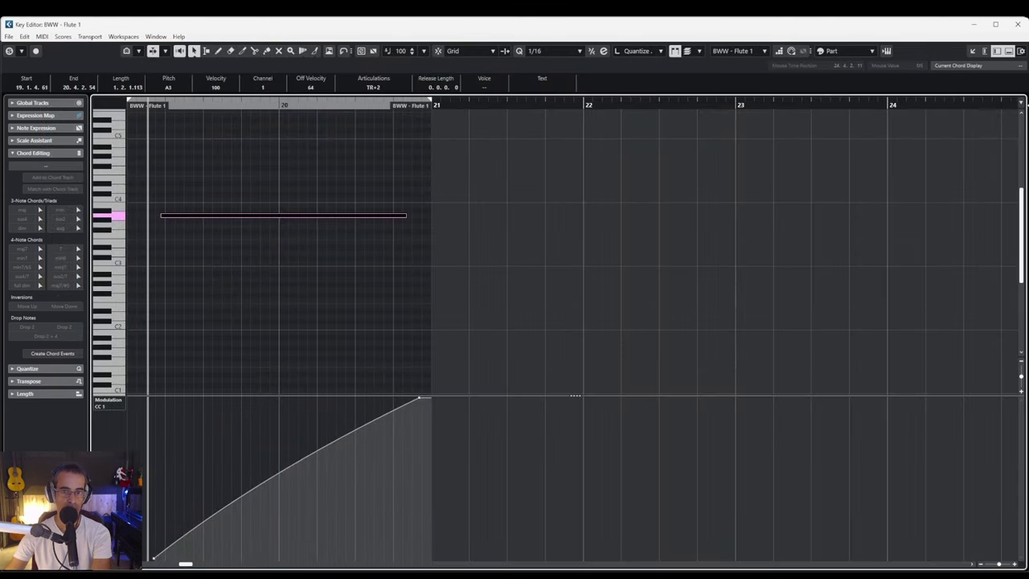
drag(1028, 99, 713, 58)
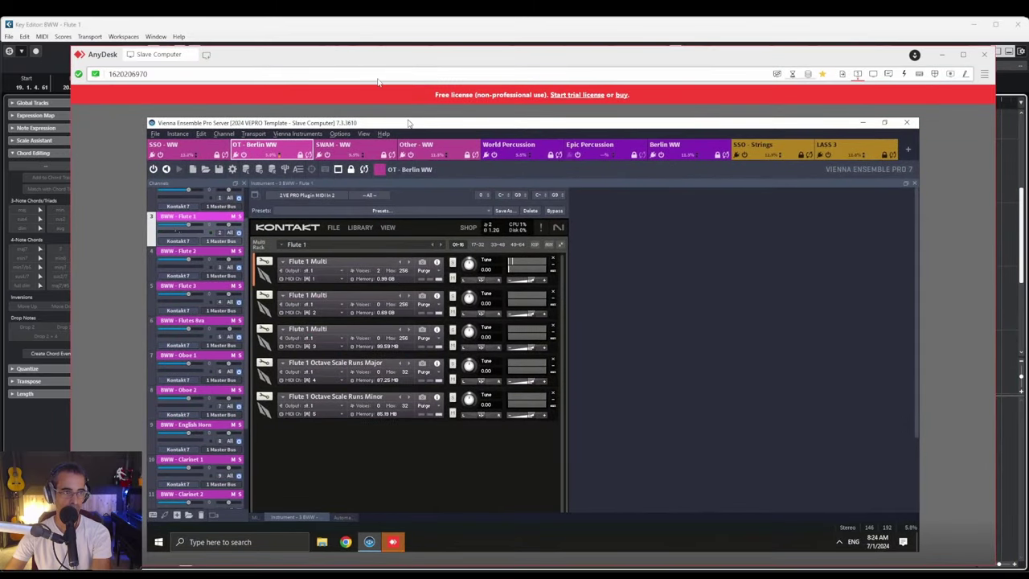
drag(305, 58, 888, 62)
click(244, 232)
click(249, 216)
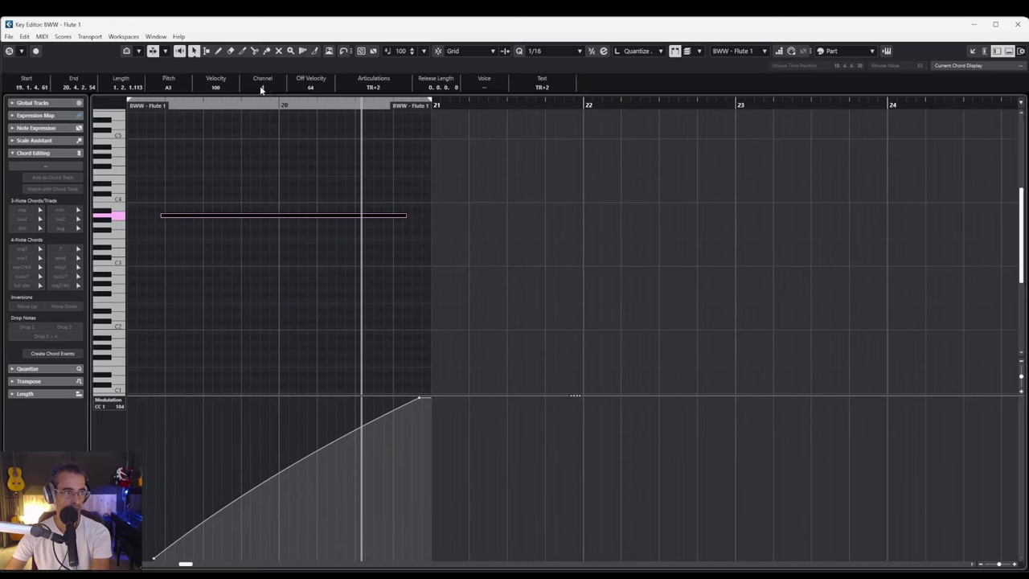
Change the flute note's articulation to Sforzato, replay it while watching the Flute 1 instruments in AnyDesk, and close the Key Editor
click(367, 90)
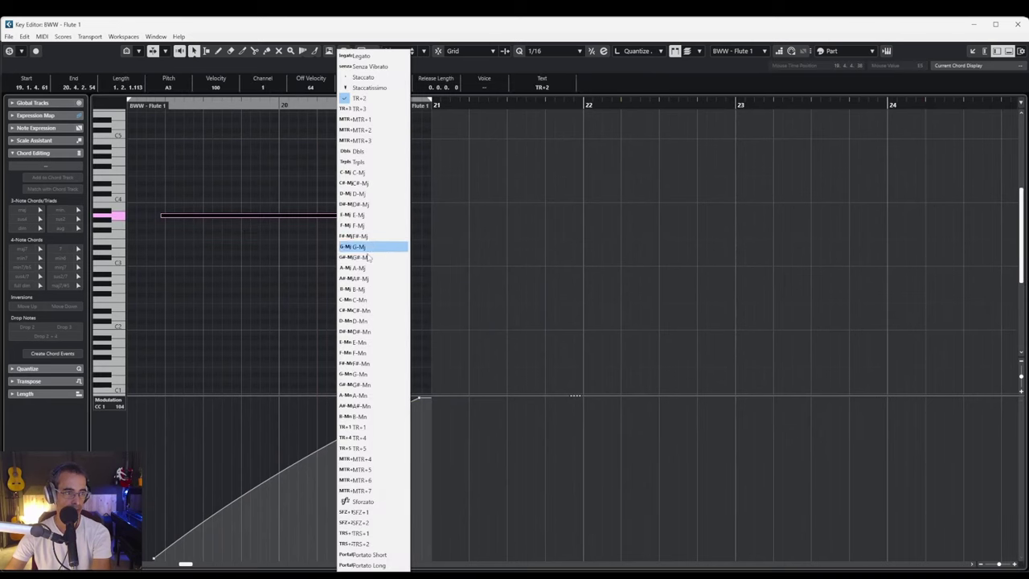
click(378, 502)
key(alt+Tab)
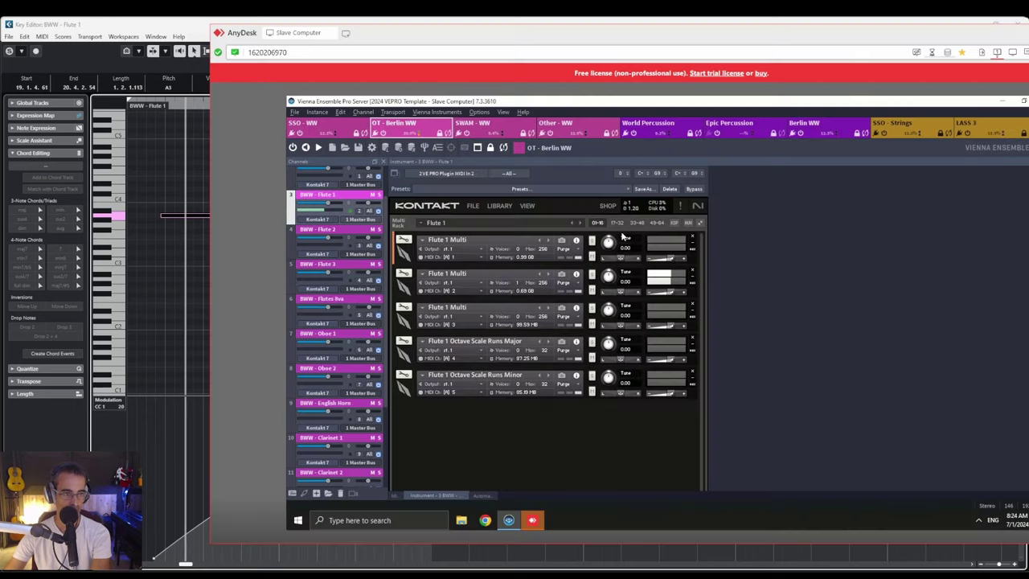
key(alt+Tab)
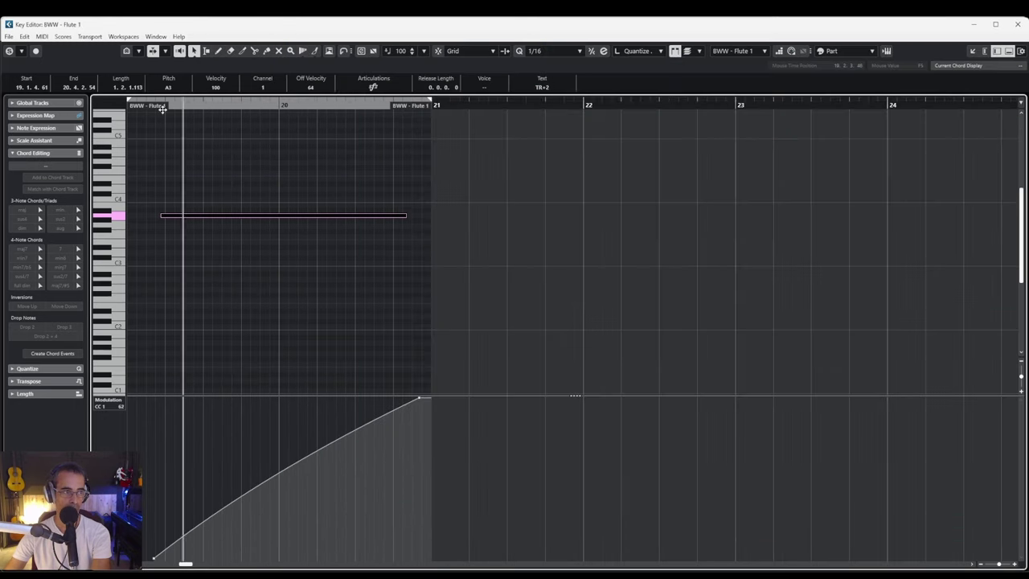
key(alt+Tab)
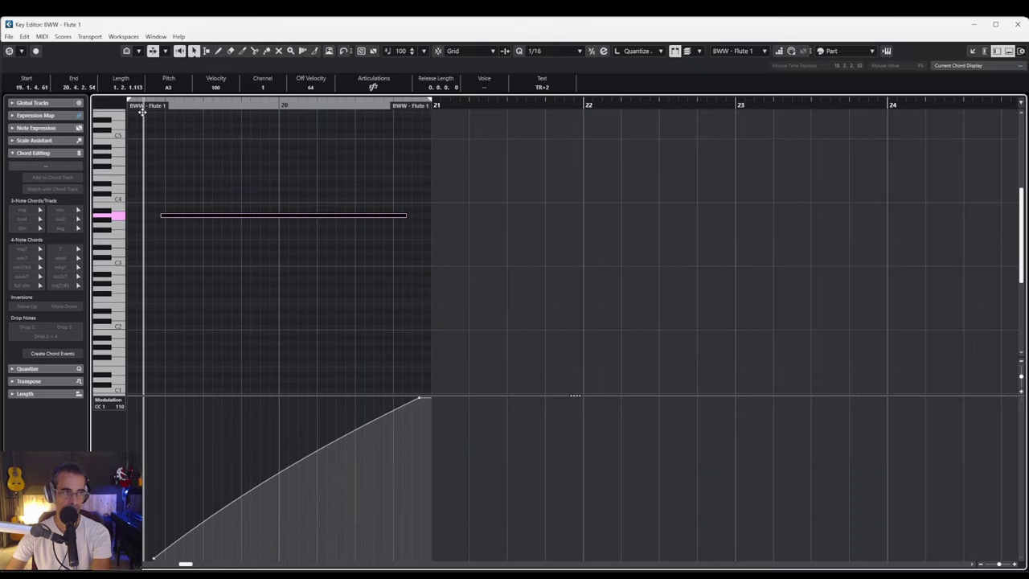
key(alt+Tab)
key(alt+Tab)
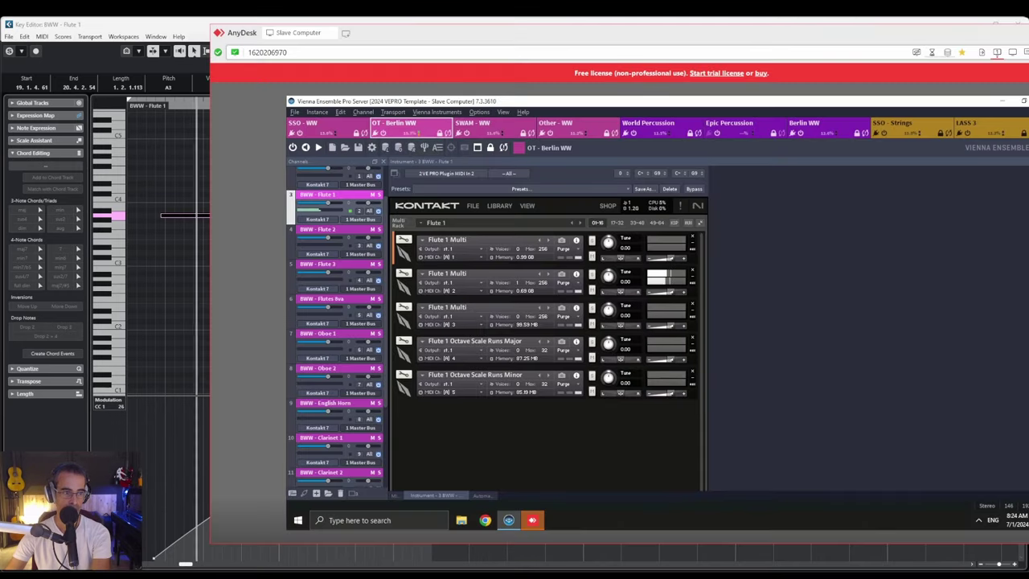
key(alt+Tab)
key(space)
key(Escape)
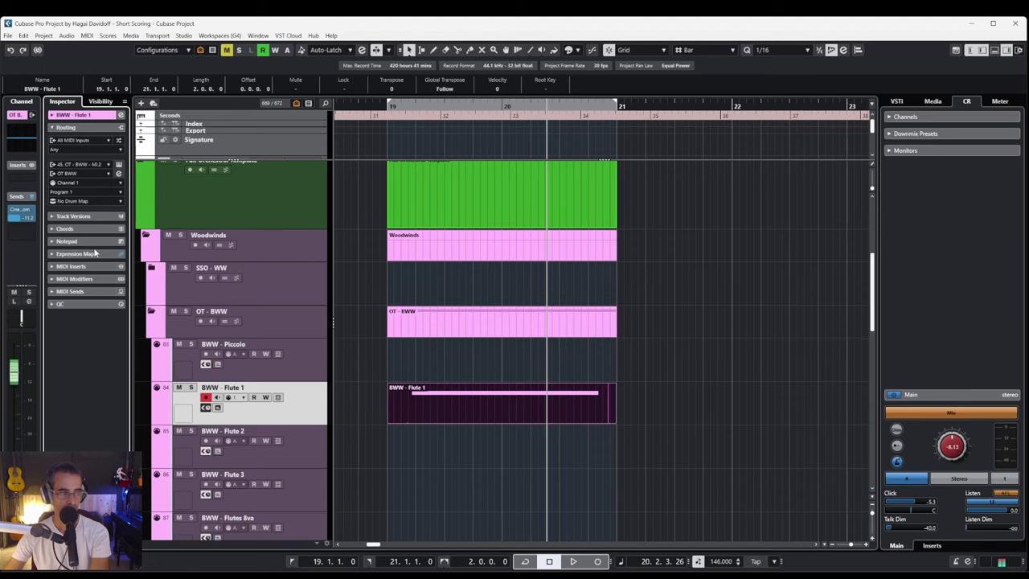
Review the BWW - Flute 1 track's output channel and expression map, and look at its note and modulation ramp in the Key Editor
click(91, 184)
click(90, 183)
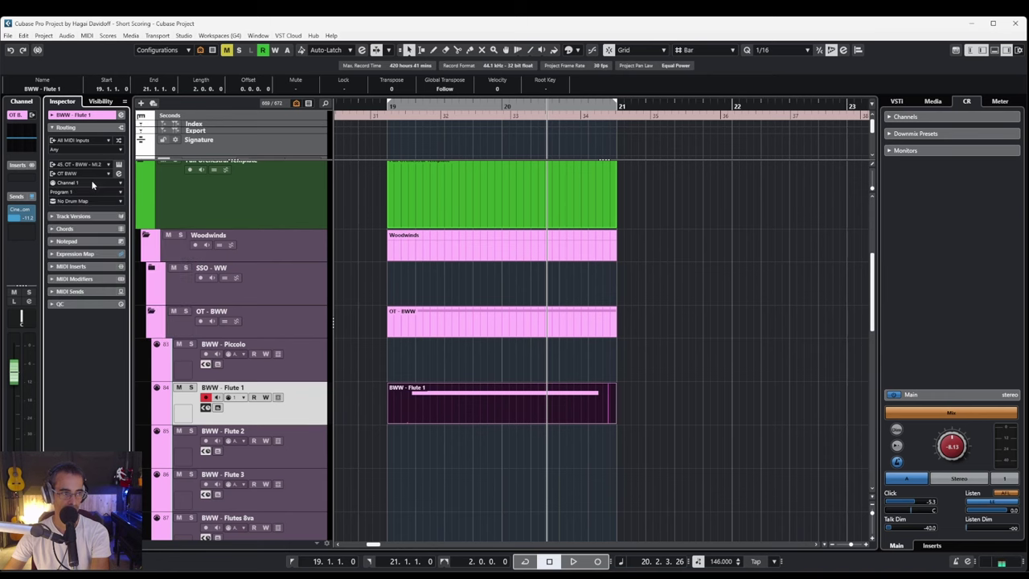
click(102, 255)
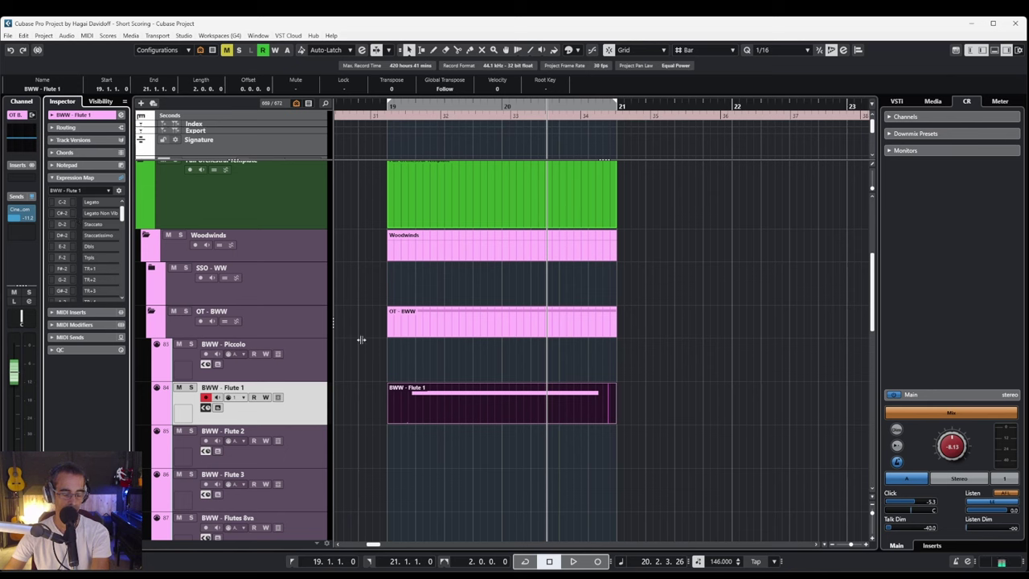
double_click(462, 394)
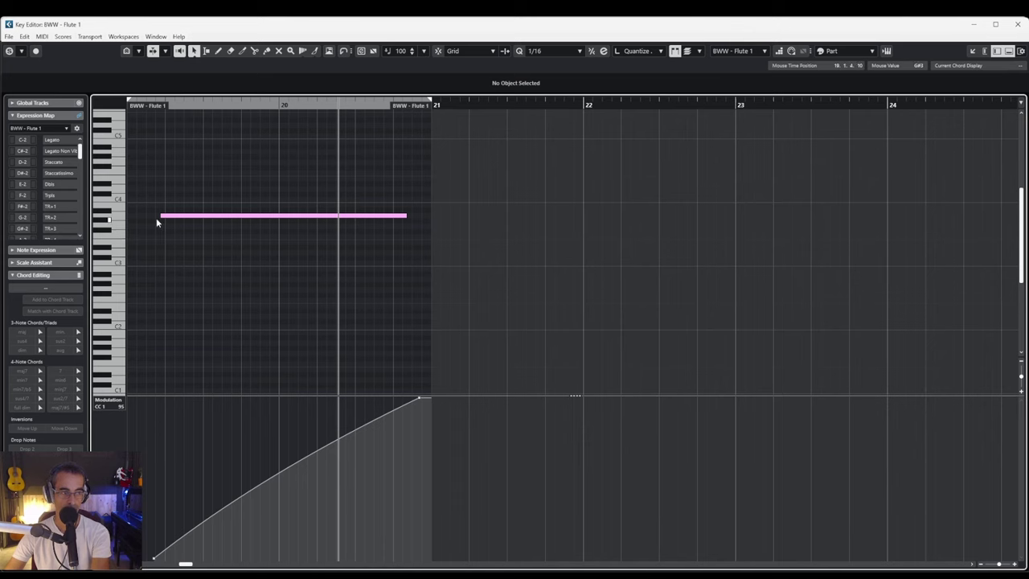
key(Escape)
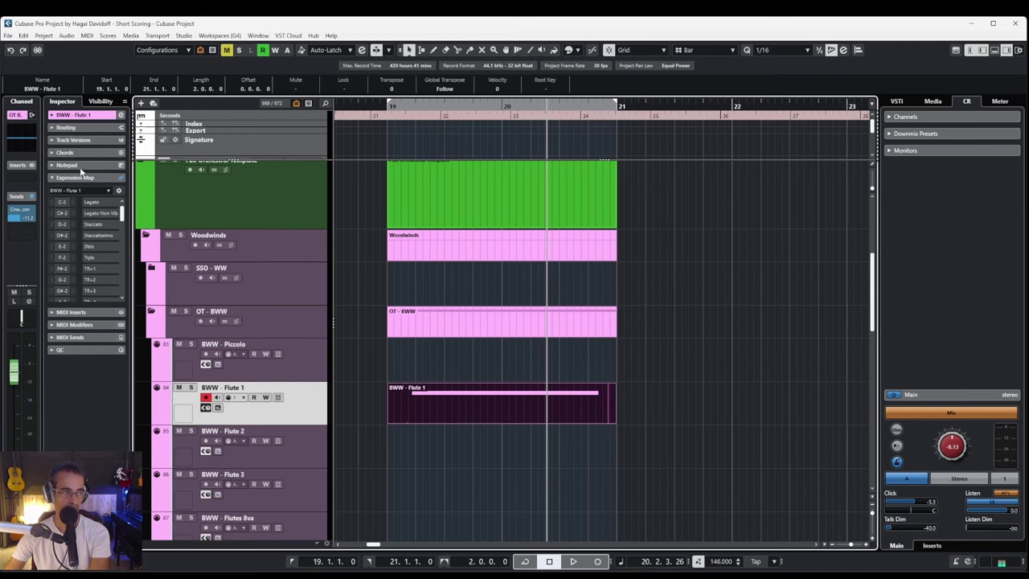
click(69, 127)
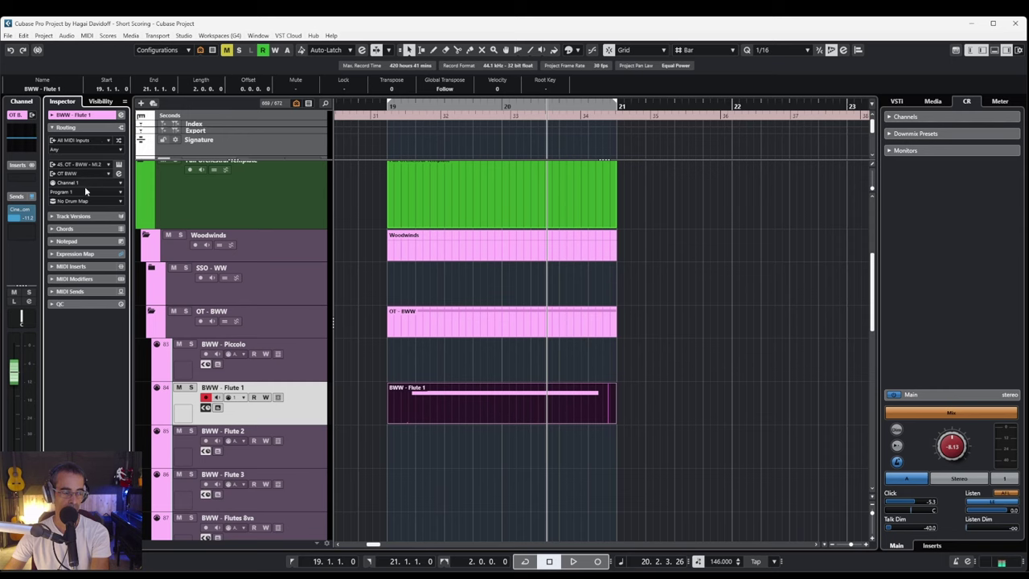
Bend the BWW - Flute 1 part's CC 1 modulation ramp downward into a slow-starting curve and play it from just before the note
double_click(528, 409)
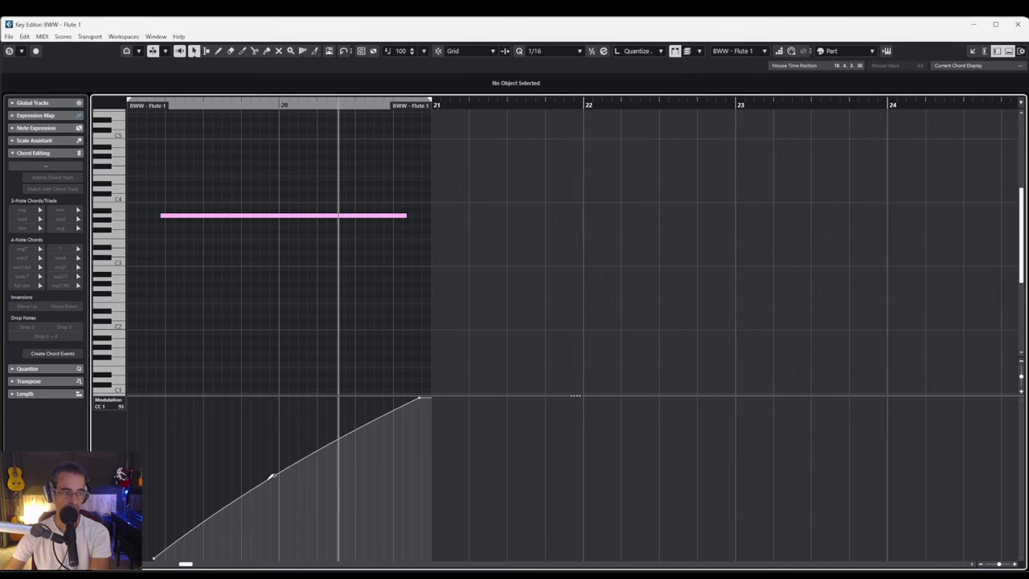
drag(273, 479, 294, 526)
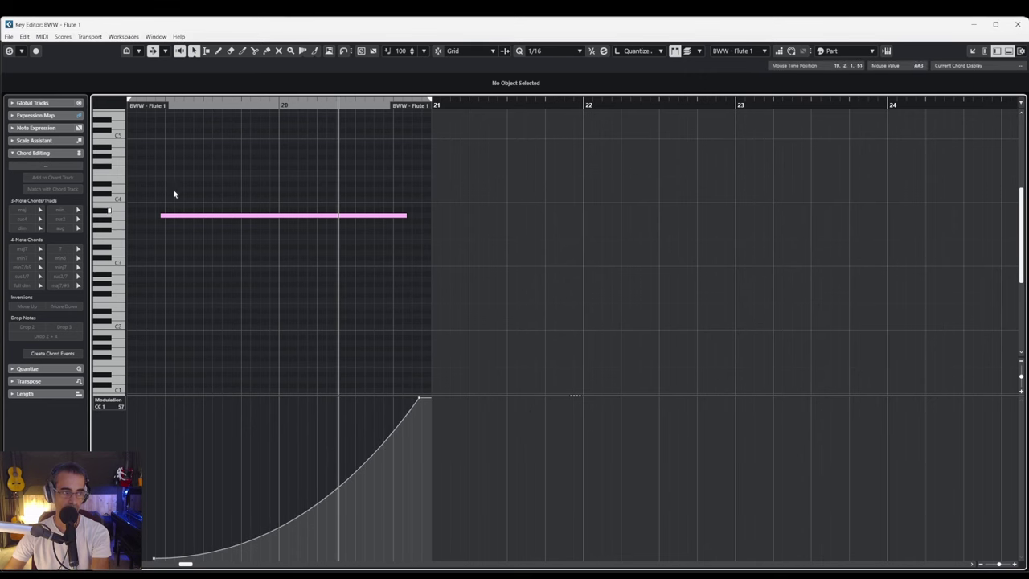
drag(180, 107, 149, 116)
key(space)
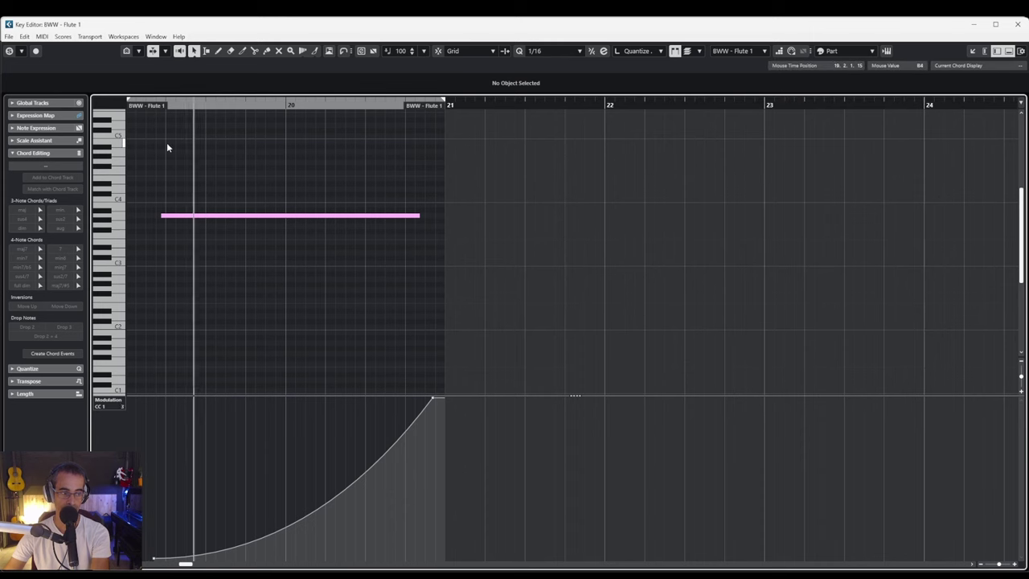